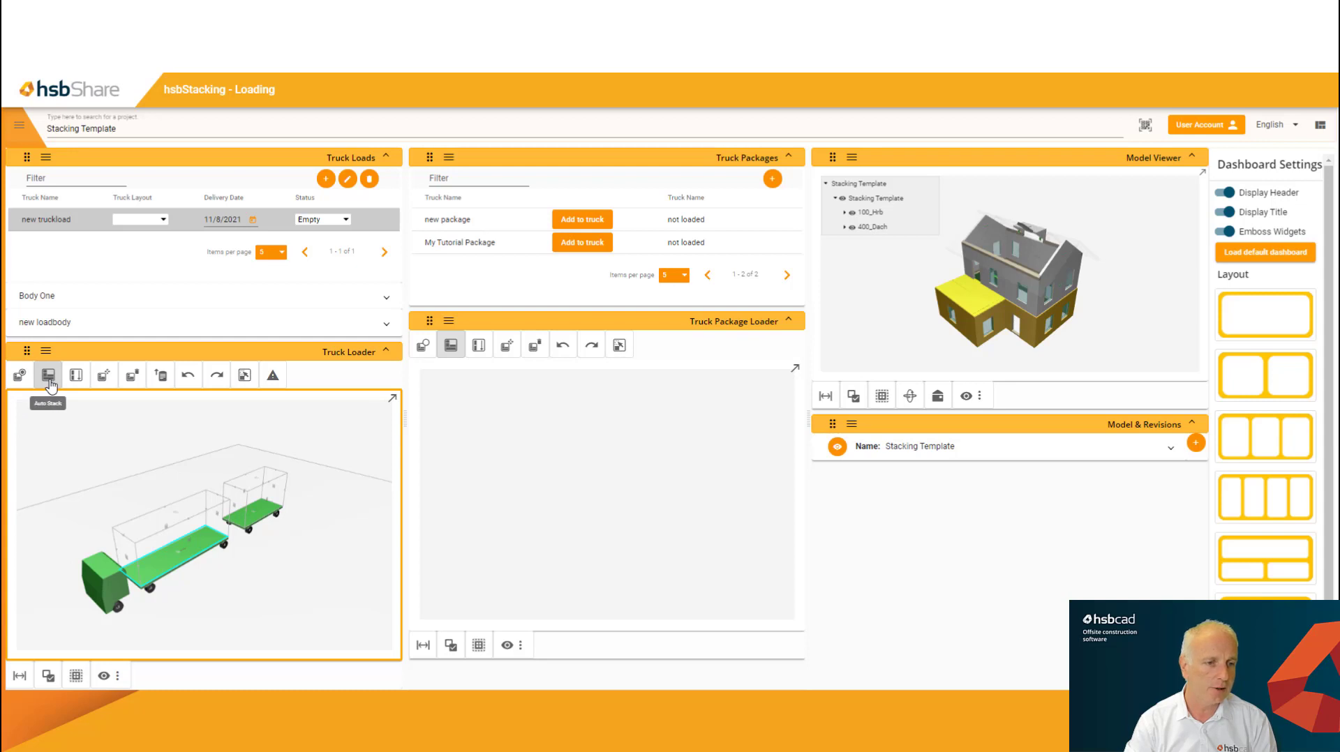
Auto-stack the two long upper-floor walls from the building model onto the truck's front load bed
scroll(175, 593, up, 5)
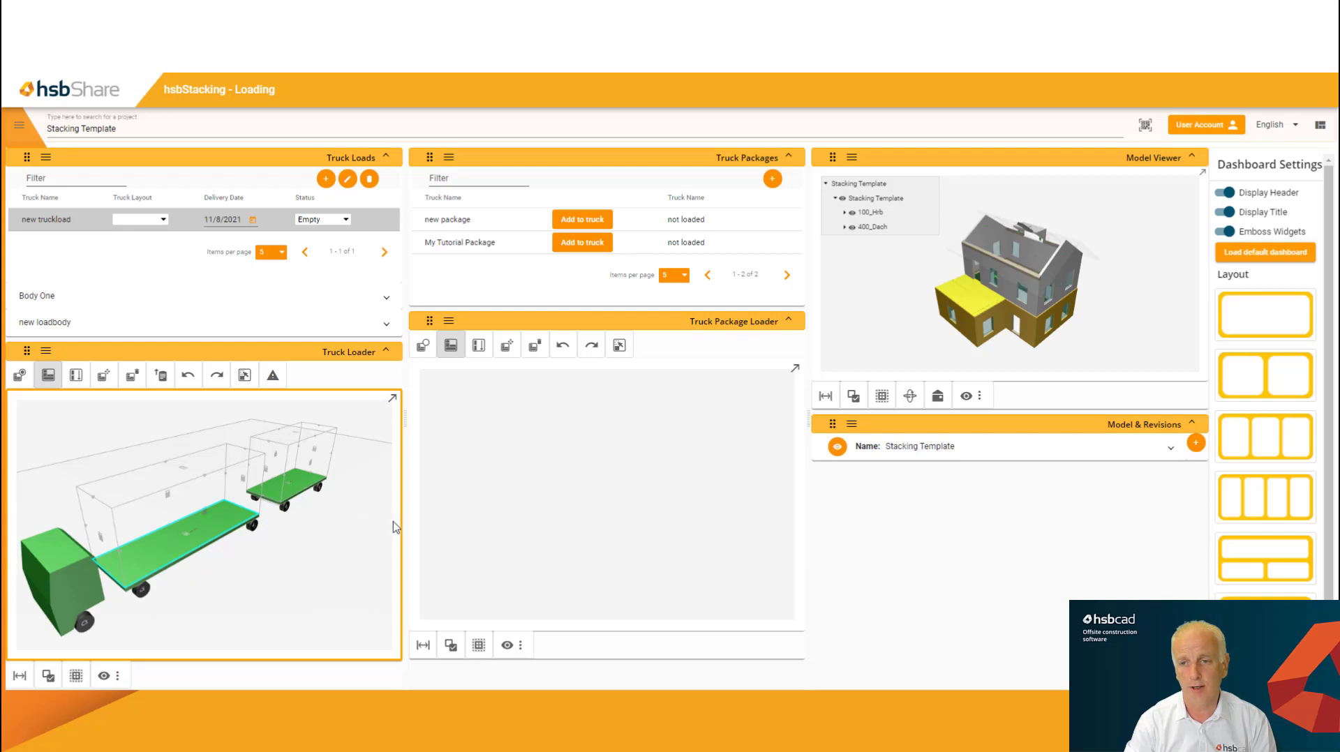
scroll(1023, 279, up, 1)
scroll(1023, 282, up, 1)
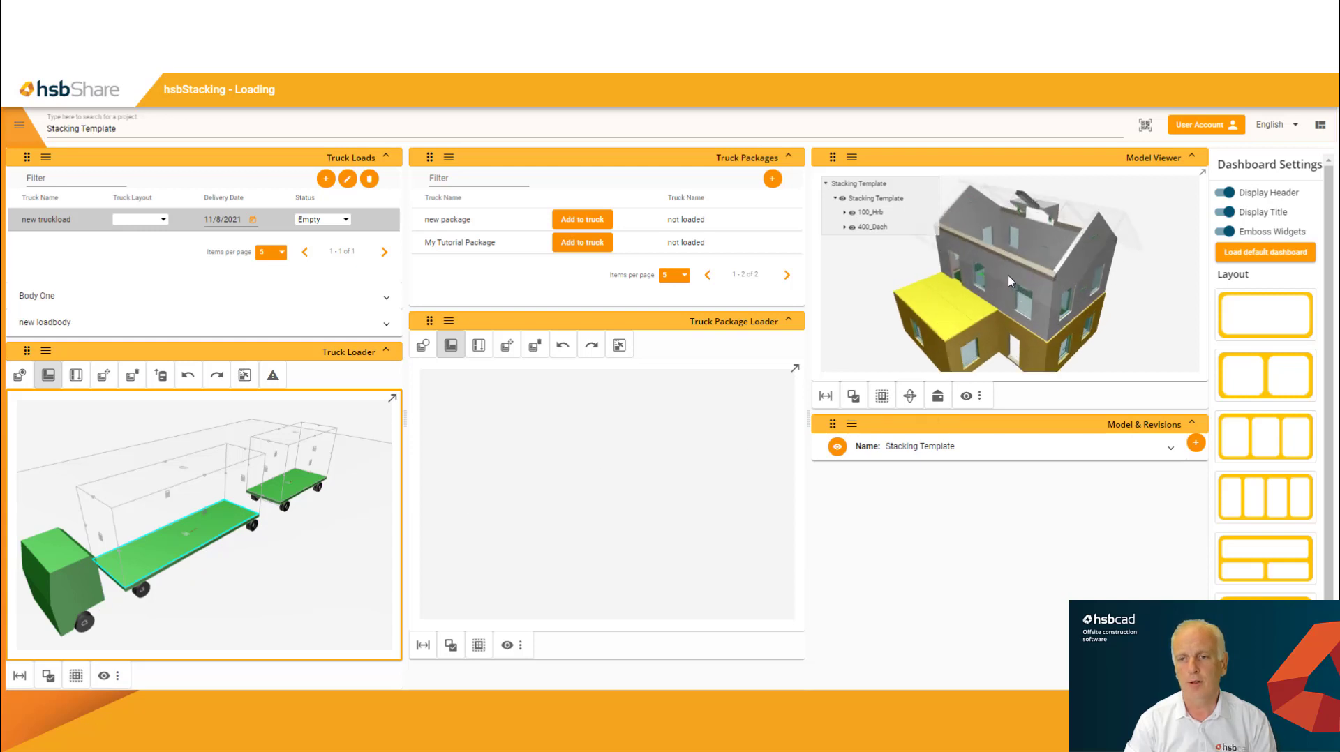
double_click(1009, 275)
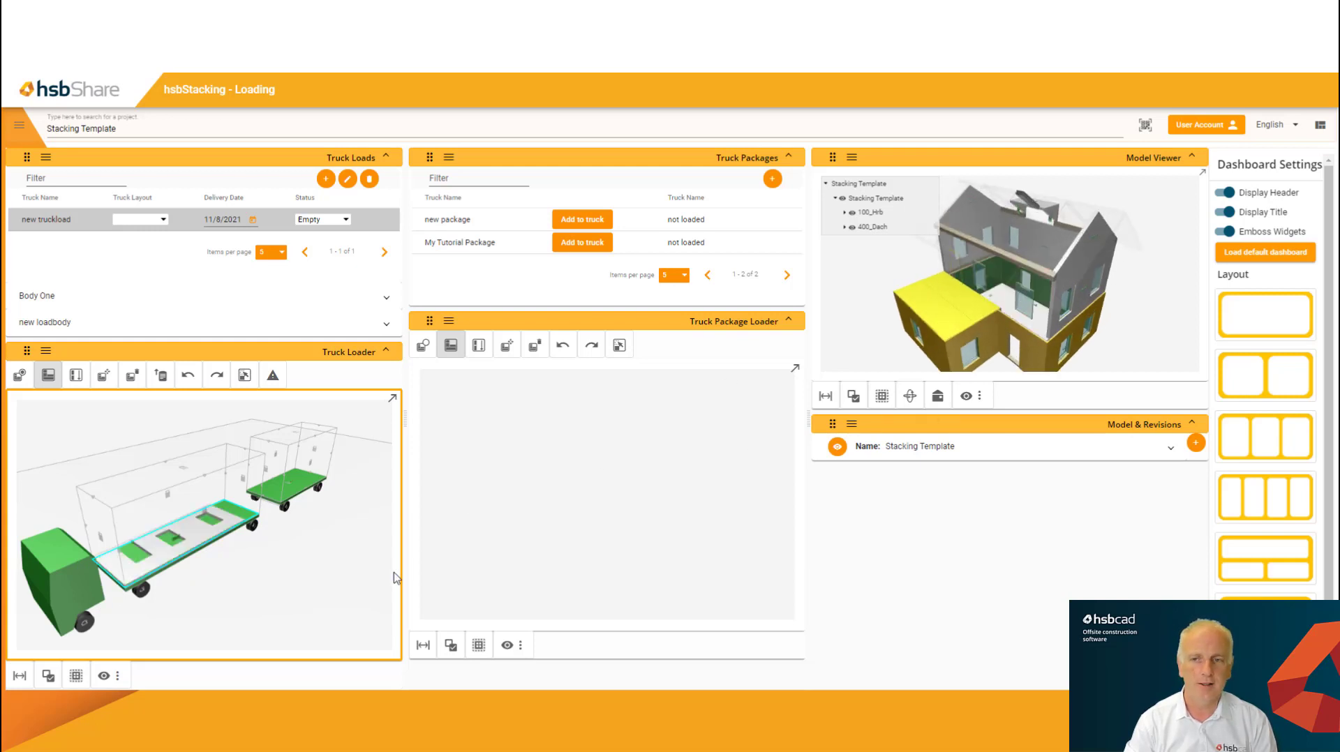
drag(1173, 342, 1050, 321)
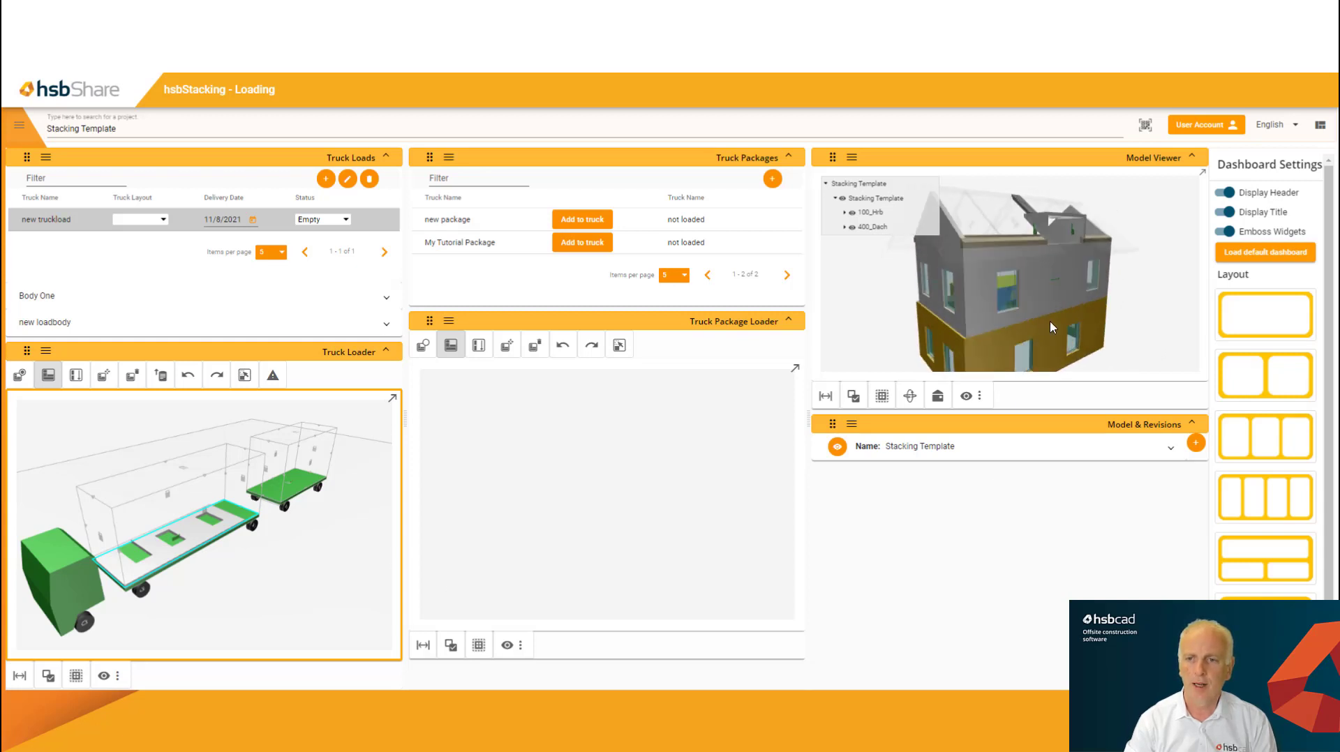
double_click(1054, 279)
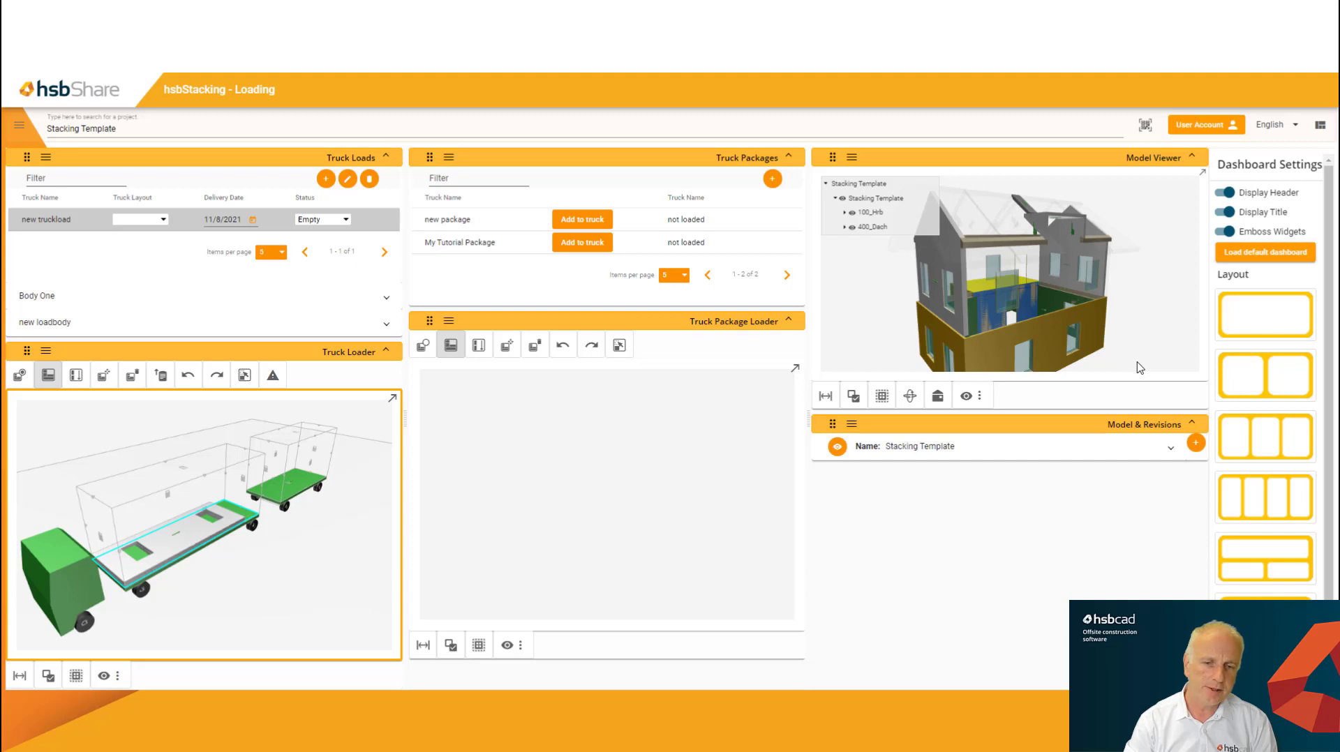
Auto-stack a long ground-floor wall on top of the truck load, and remove that wall from the load again
click(1060, 368)
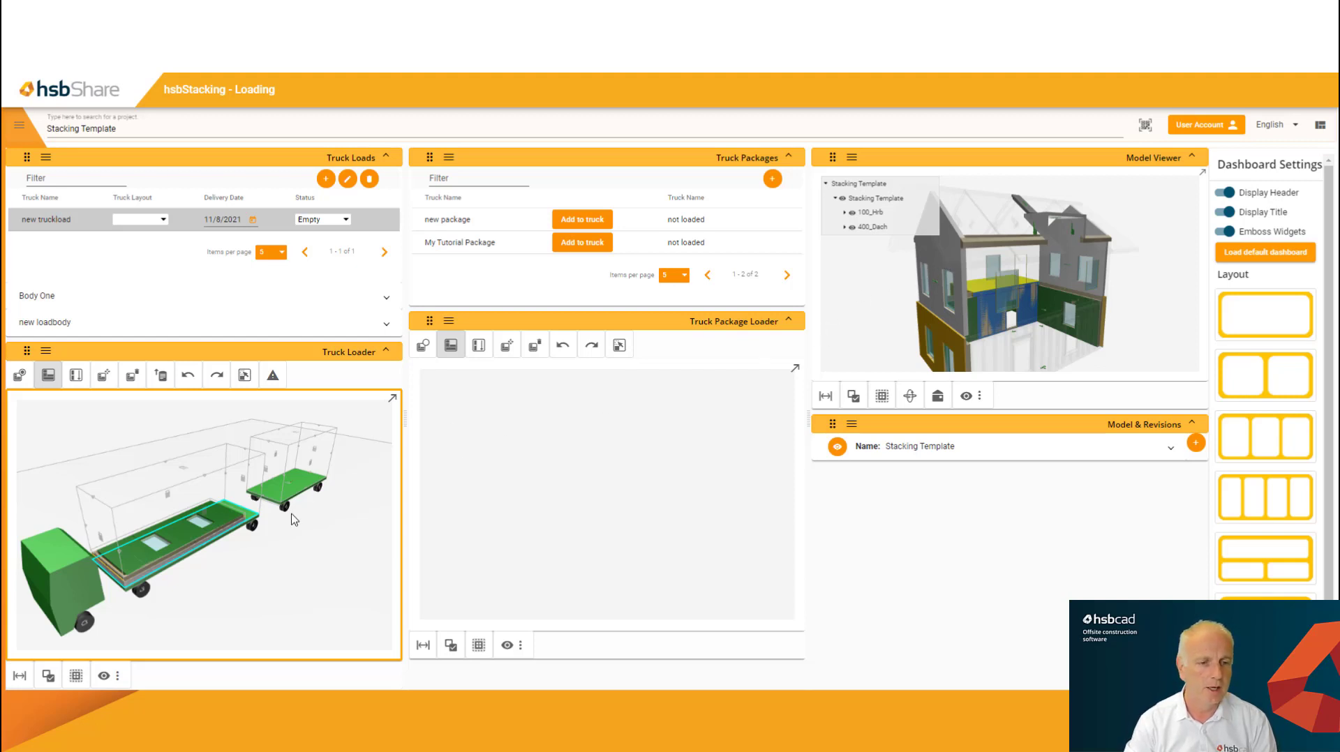
drag(245, 589, 197, 570)
scroll(197, 570, up, 3)
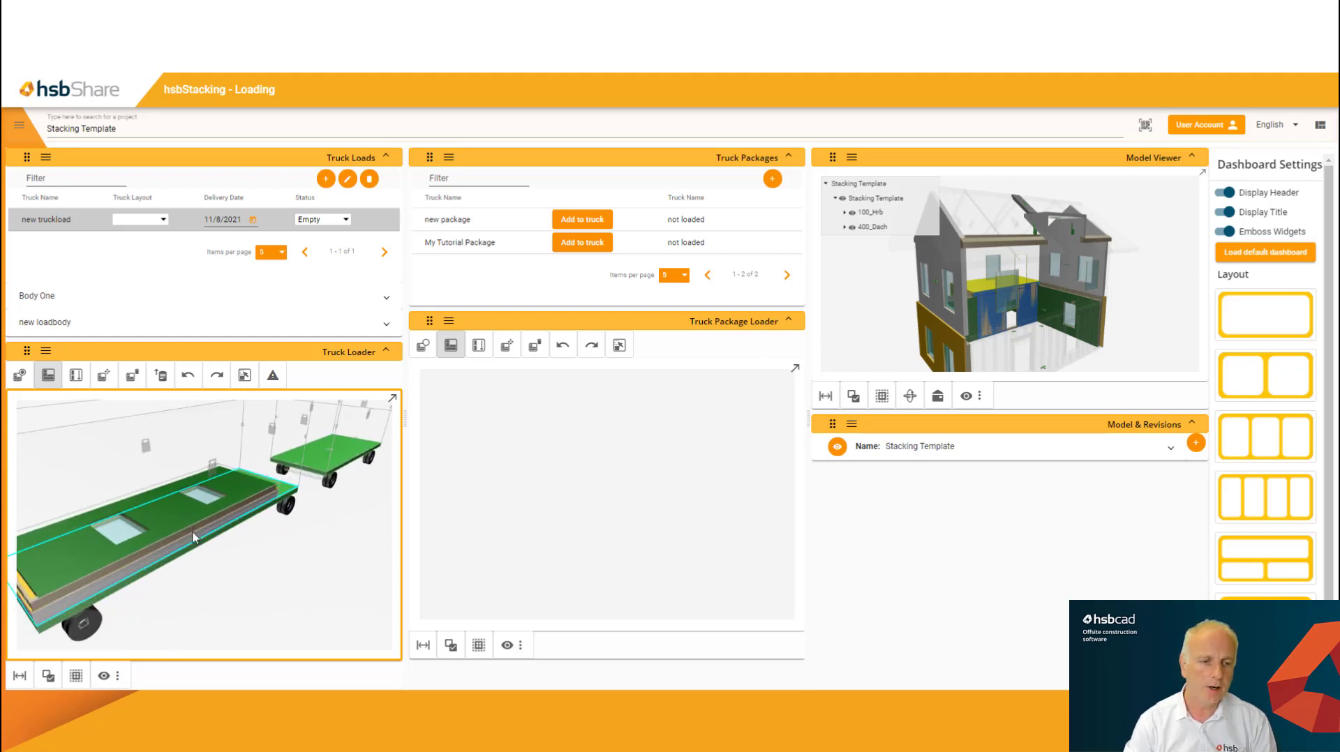
click(187, 521)
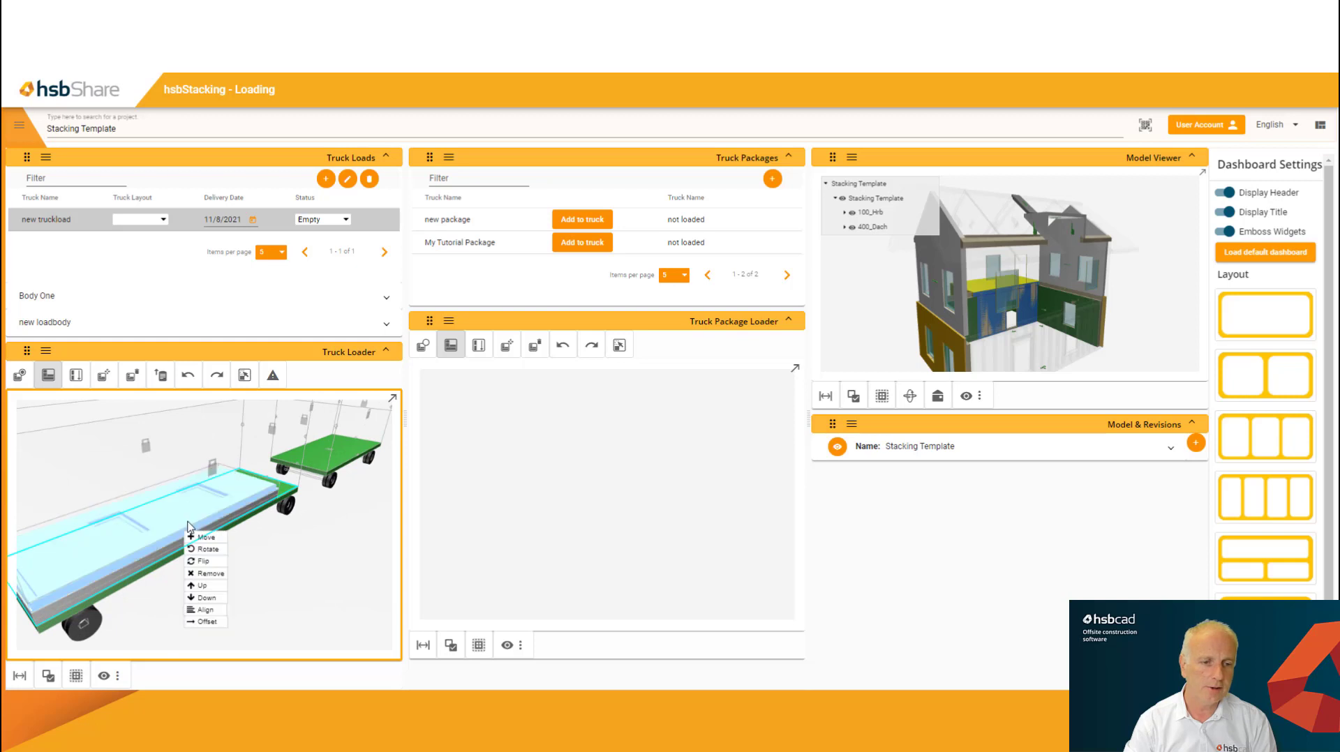
click(211, 573)
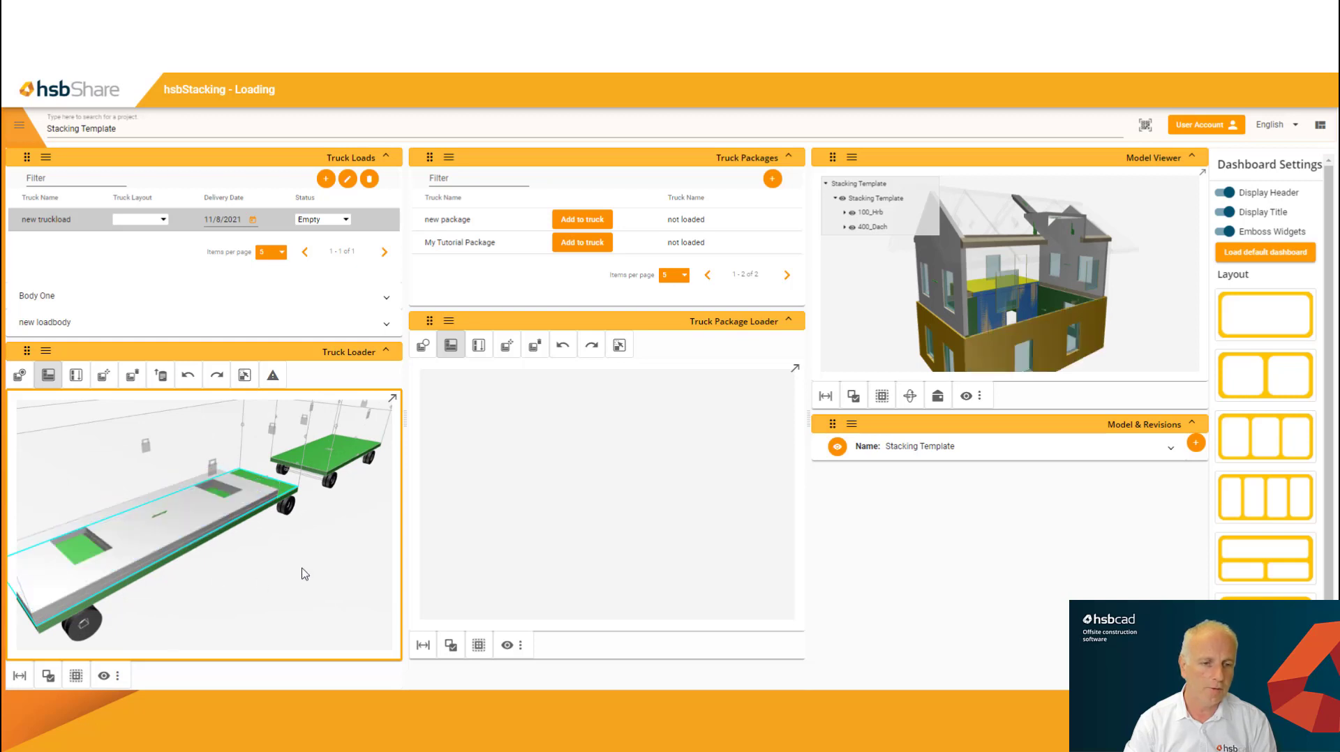
Auto-stack the upper-floor wall beneath the gable on top of the panels on the truck bed
scroll(304, 574, down, 3)
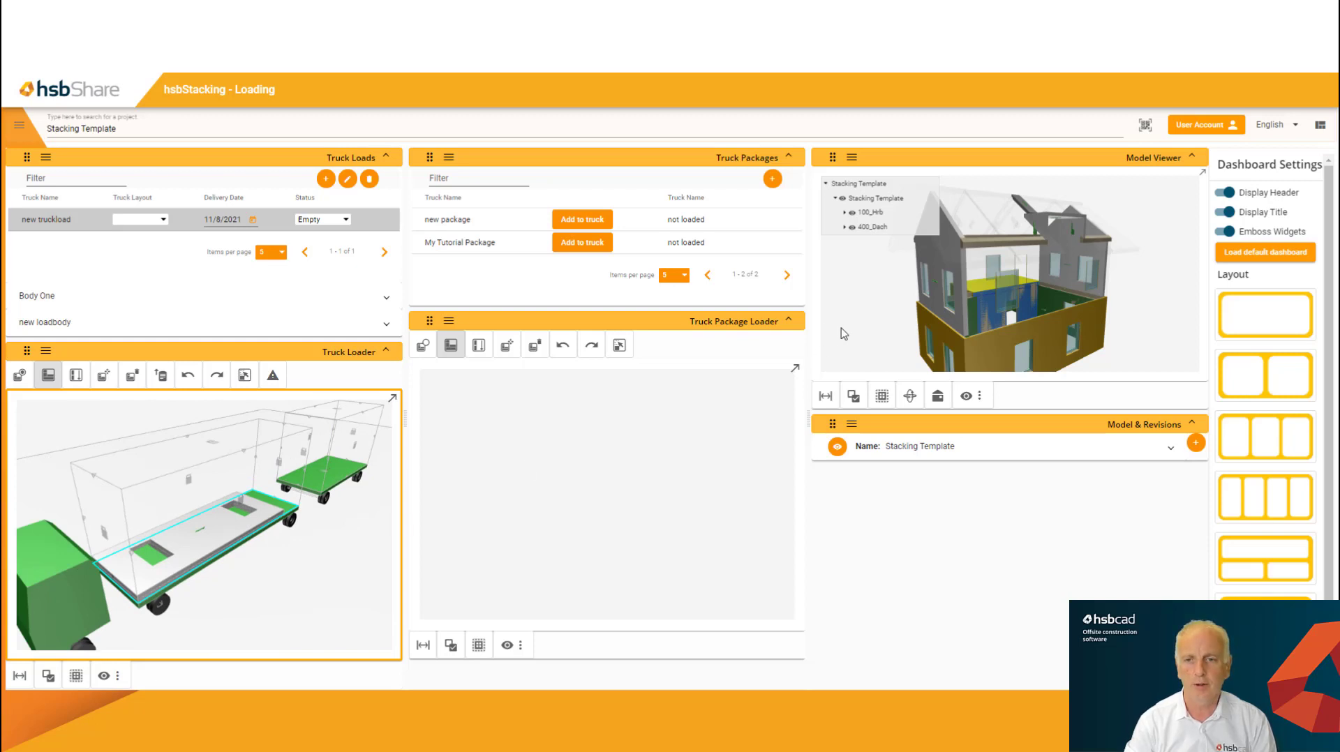
drag(844, 333, 930, 338)
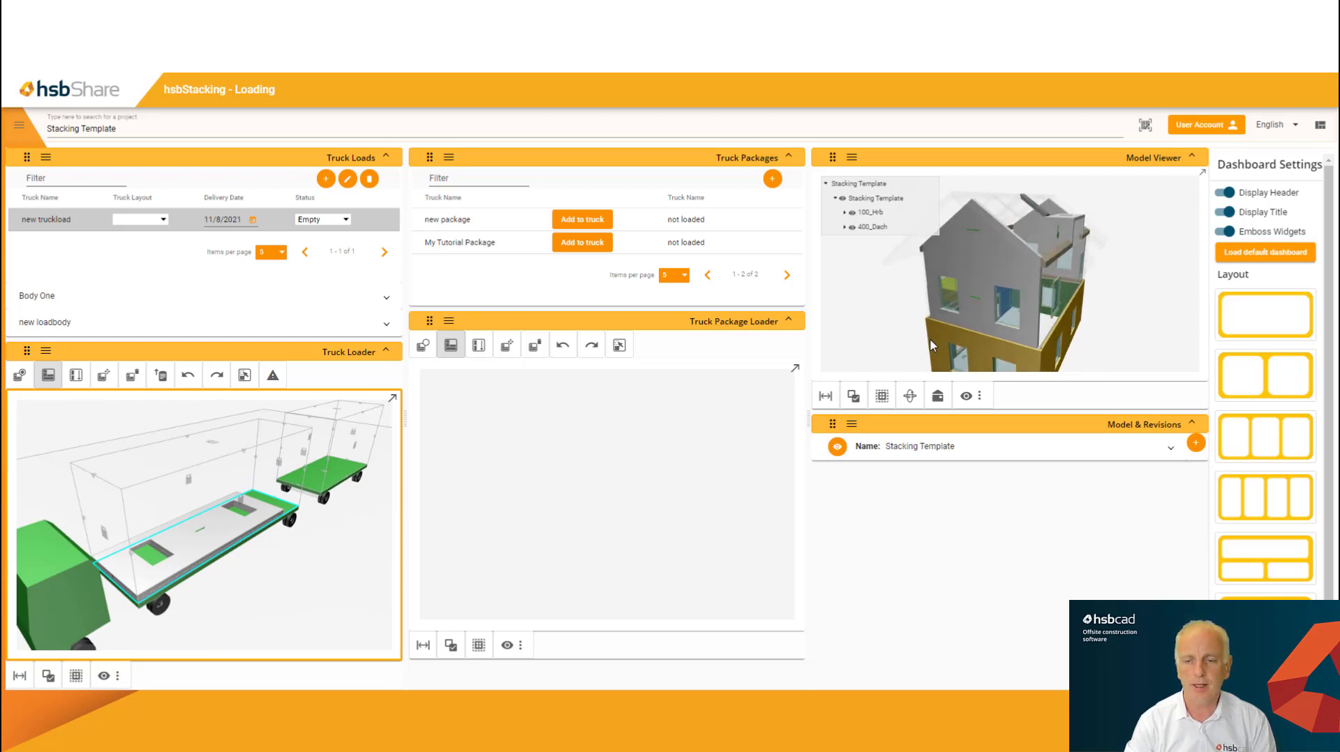
click(983, 271)
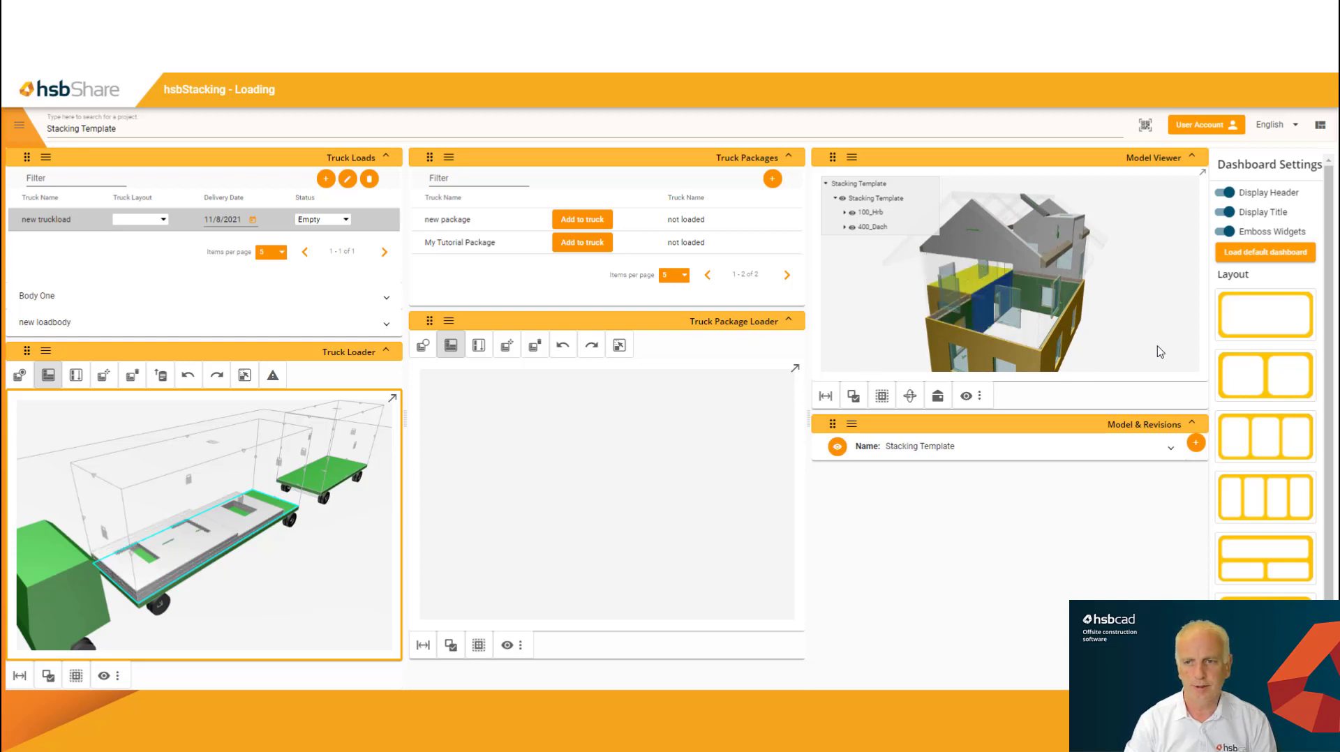
Manually place the upper-floor wall beneath the opposite gable on top of the panels loaded on the truck
mouse_move(1161, 355)
mouse_down()
mouse_move(1096, 360)
mouse_move(1194, 369)
mouse_move(1110, 353)
mouse_move(1190, 347)
mouse_move(1170, 347)
mouse_up()
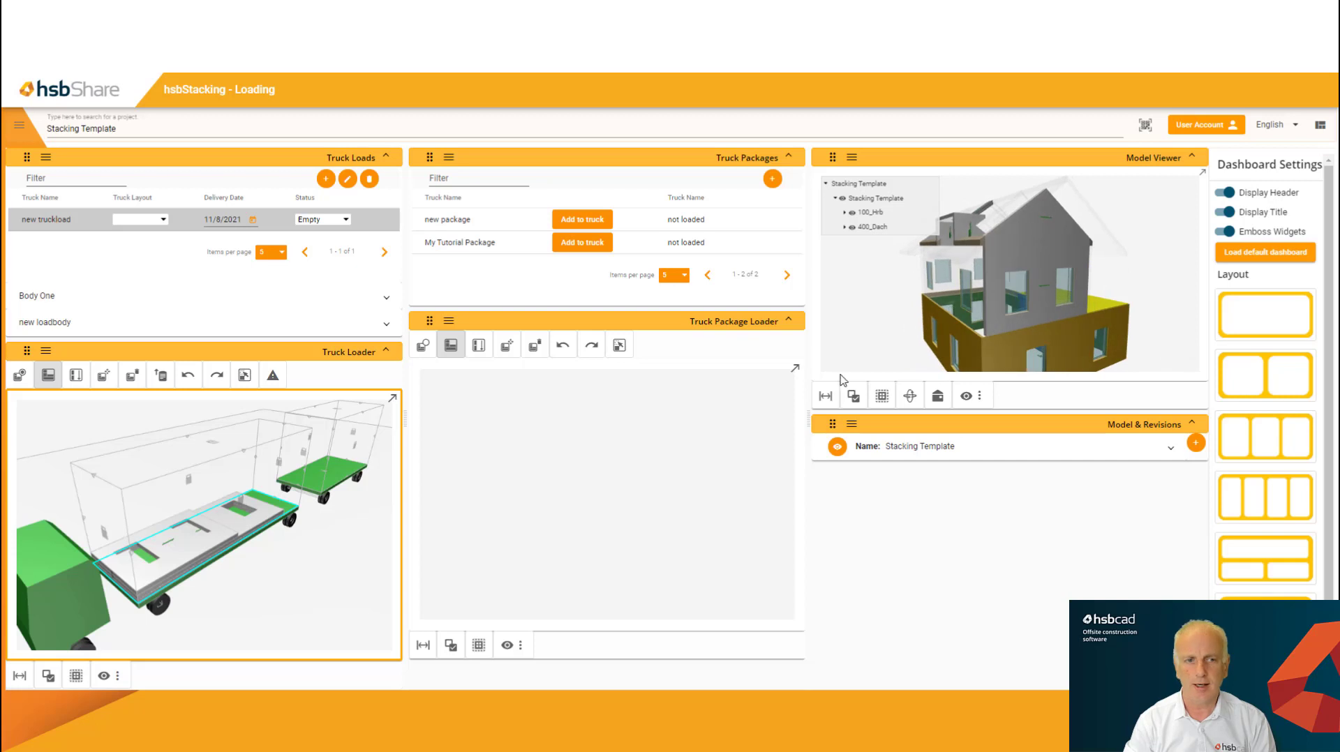
click(106, 377)
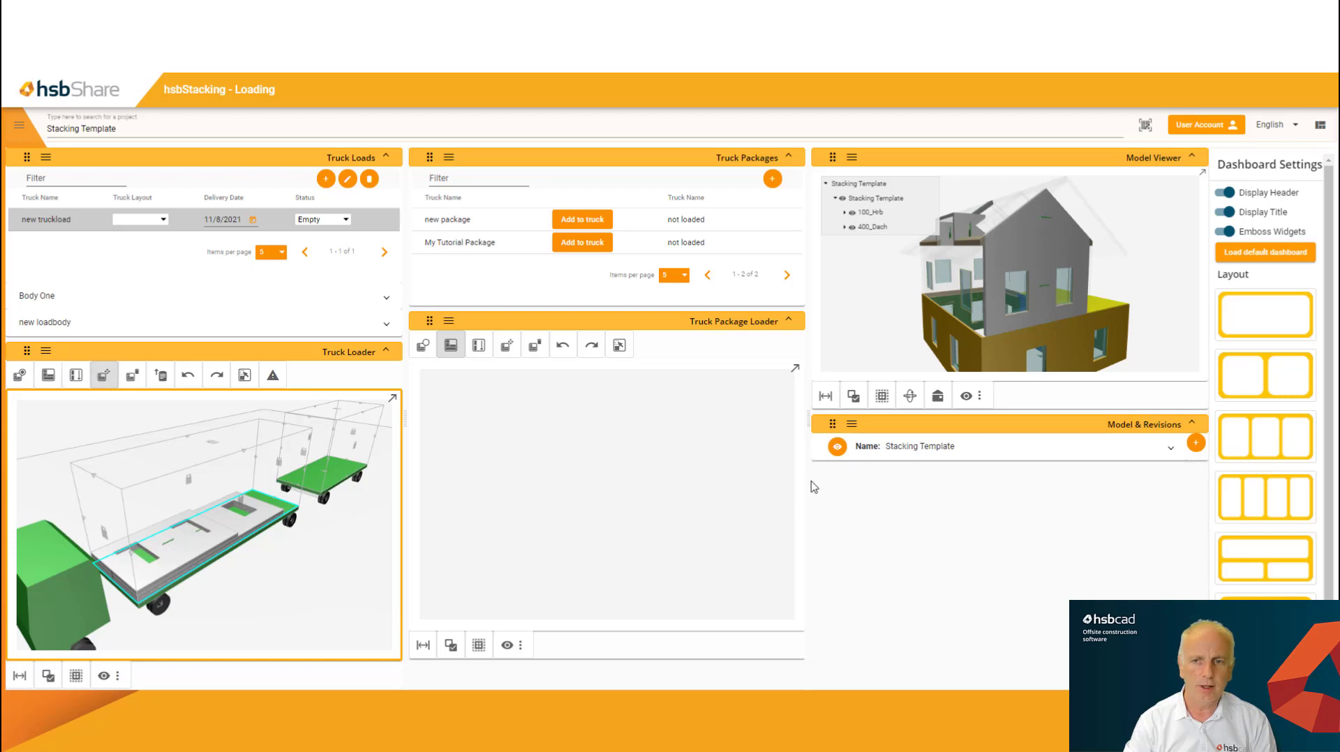
click(1043, 306)
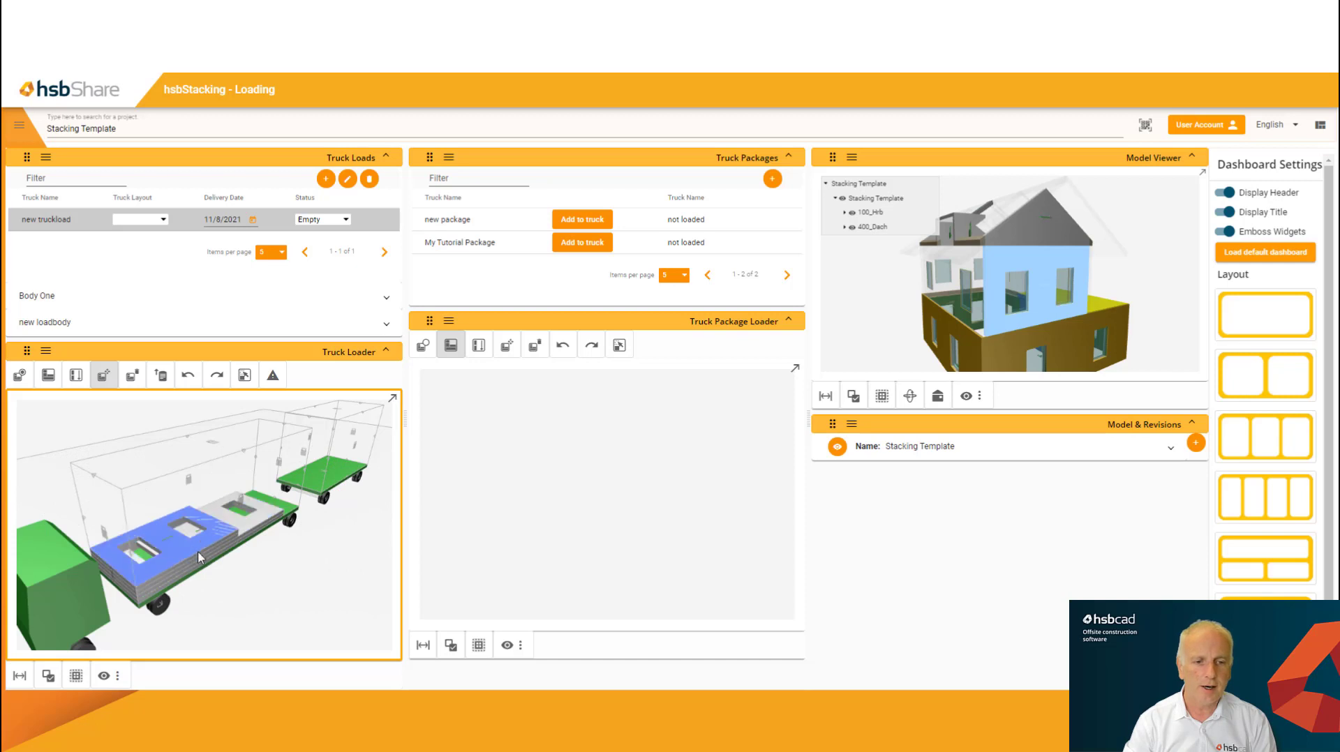
click(141, 542)
key(Escape)
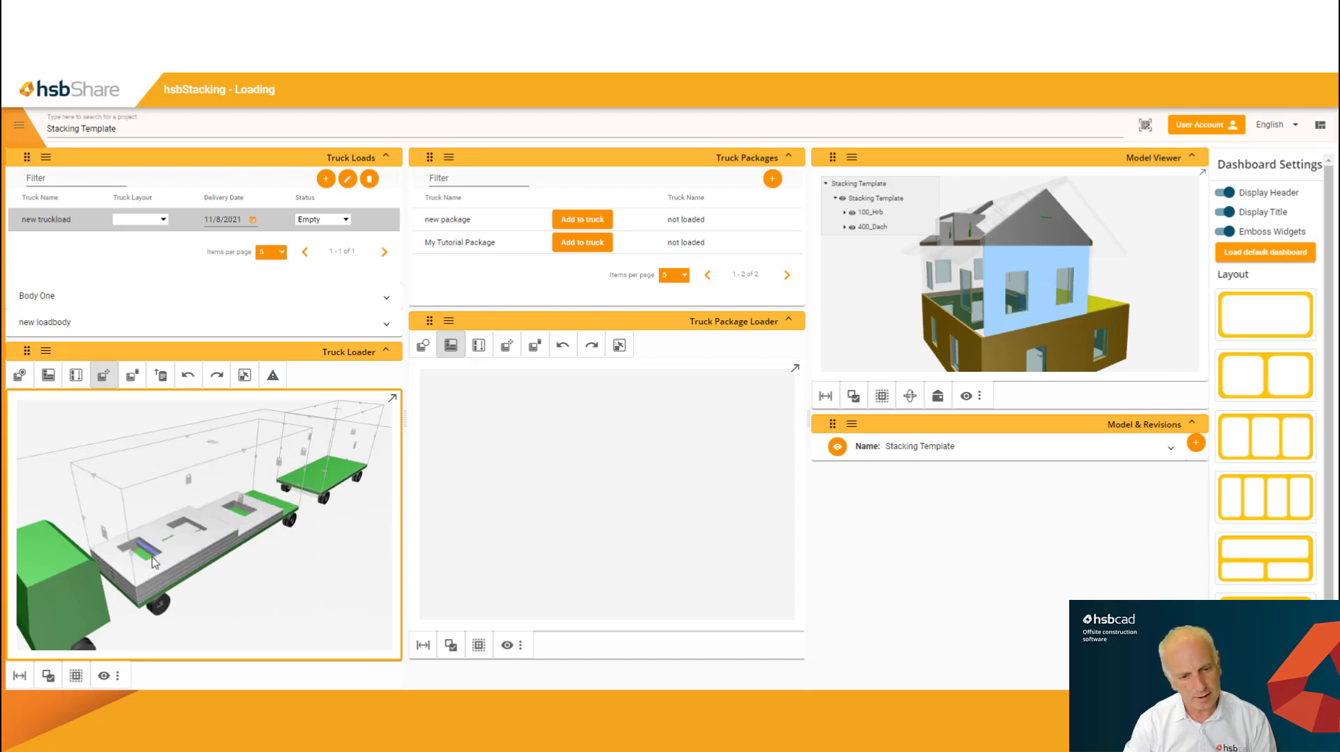
scroll(255, 536, up, 3)
scroll(255, 536, up, 5)
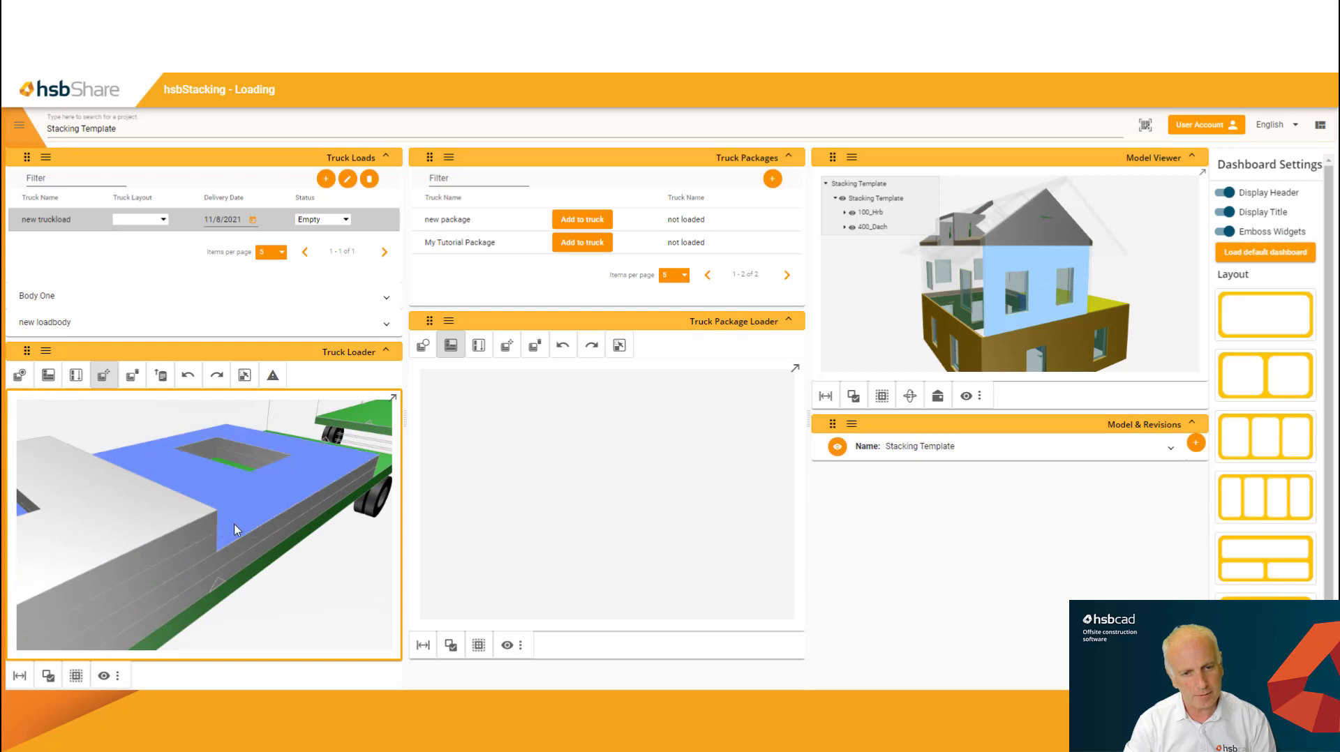
scroll(240, 525, down, 8)
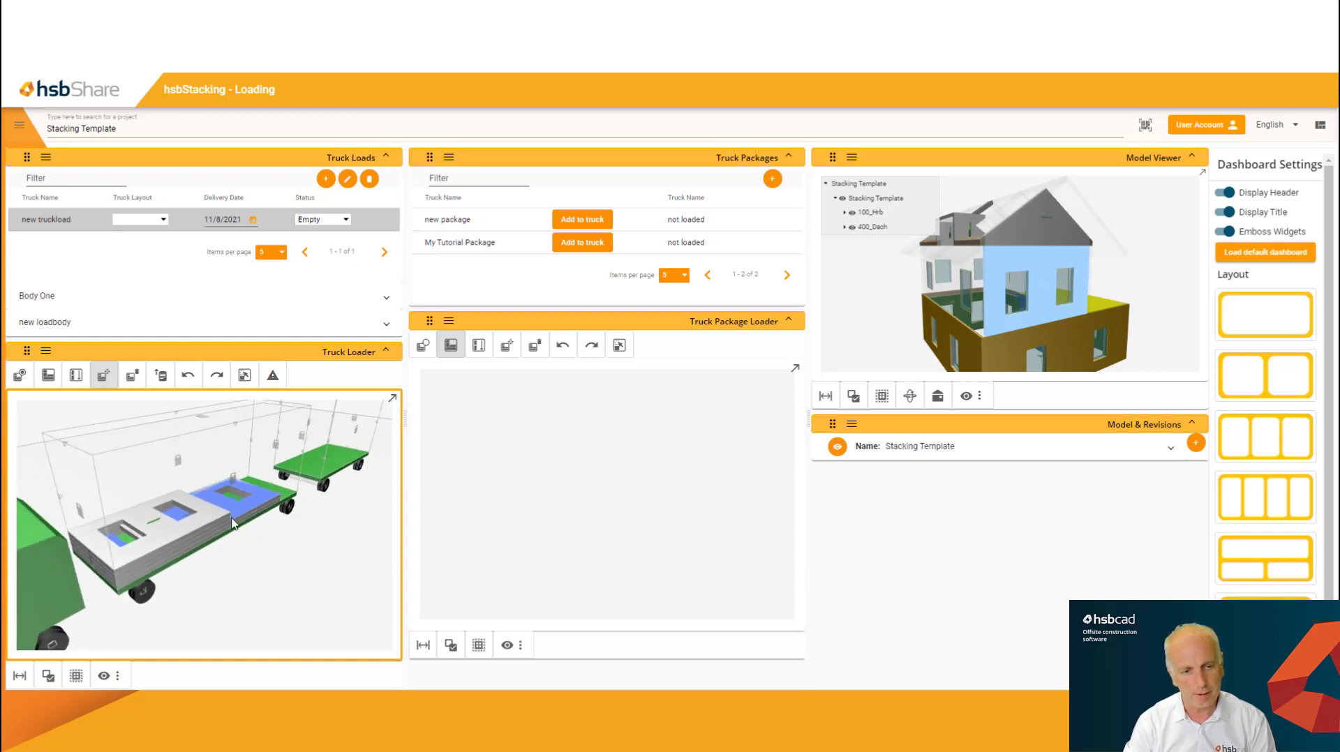
drag(279, 590, 321, 629)
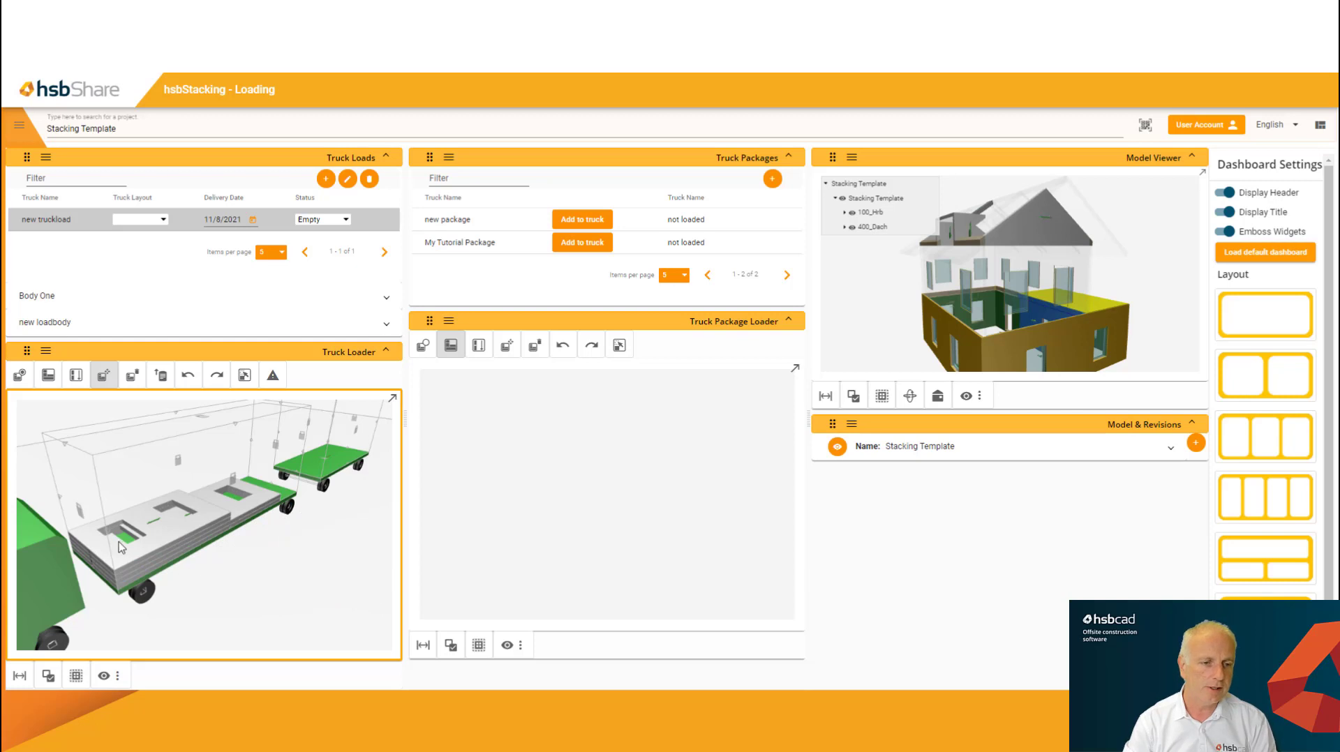
Move the topmost wall panel by its lower front corner to the rear end of the short panel beneath it, so both lie end to end
scroll(123, 547, up, 2)
scroll(218, 550, up, 3)
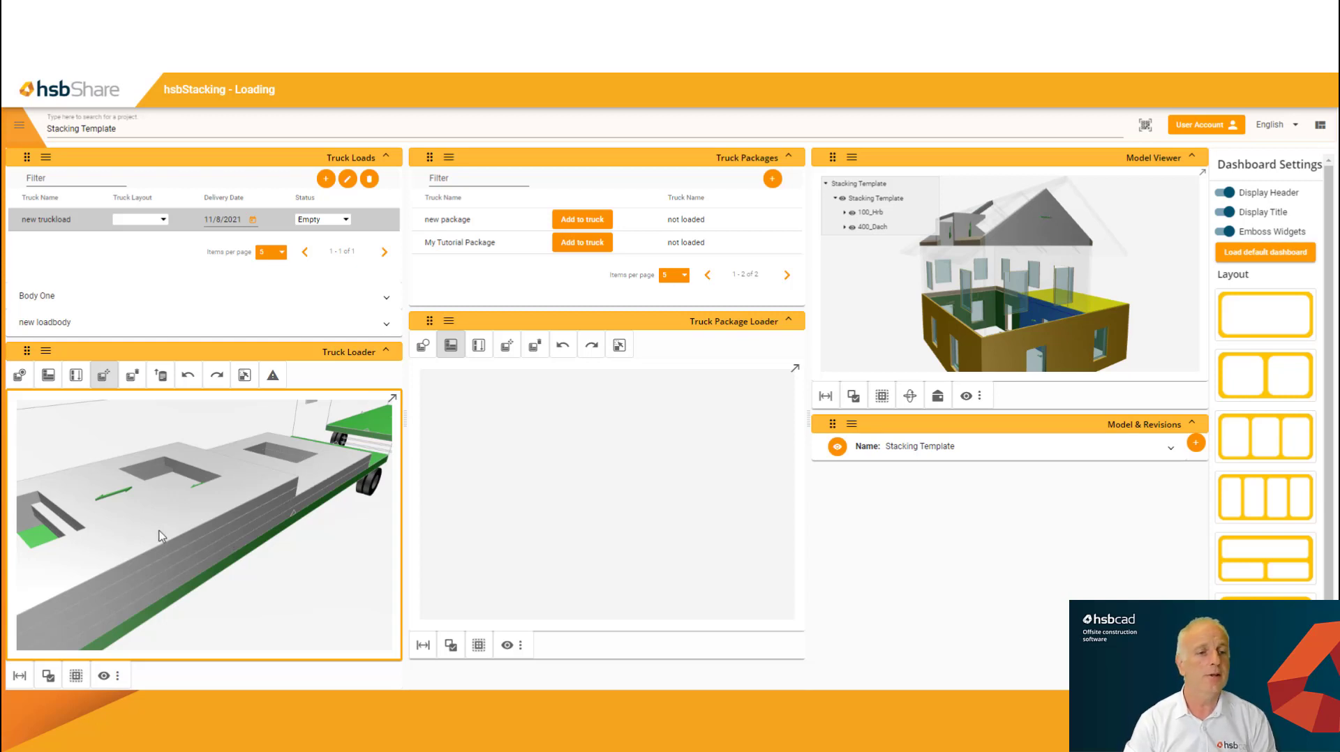
click(48, 375)
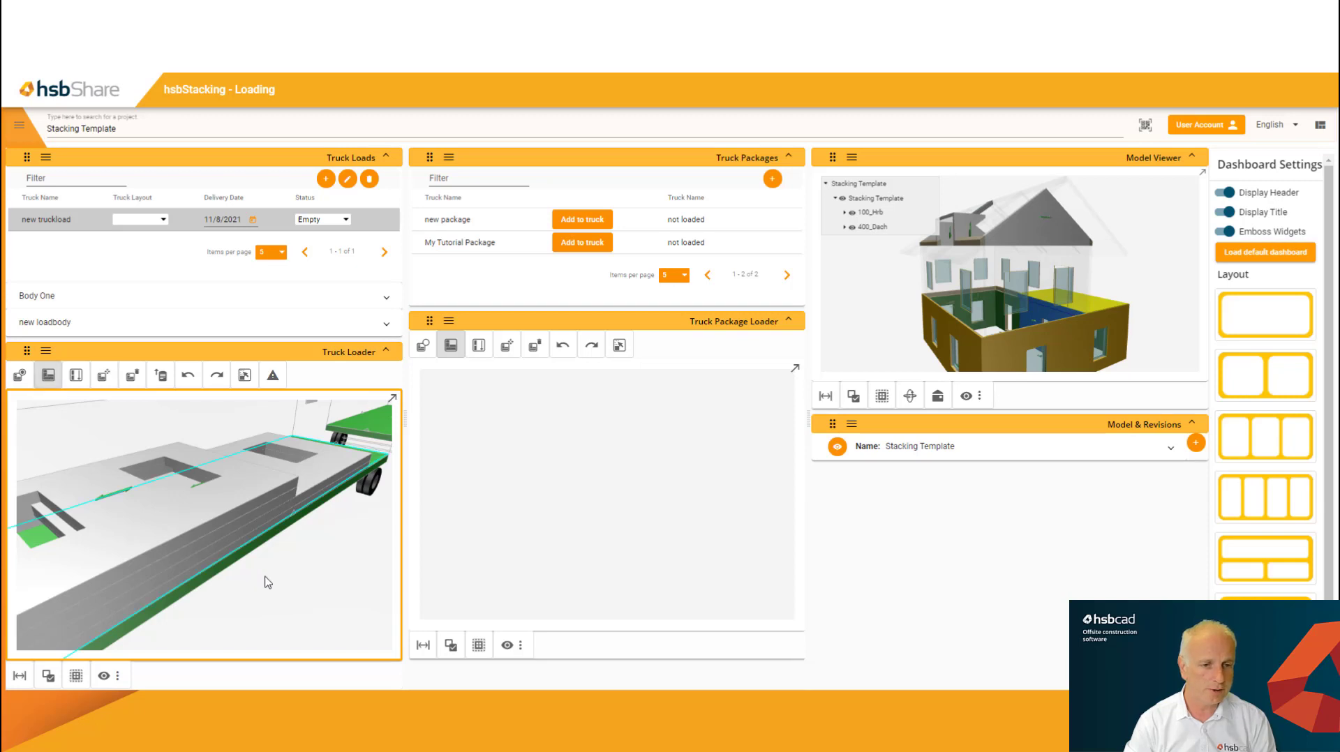
scroll(283, 523, down, 3)
right_click(161, 575)
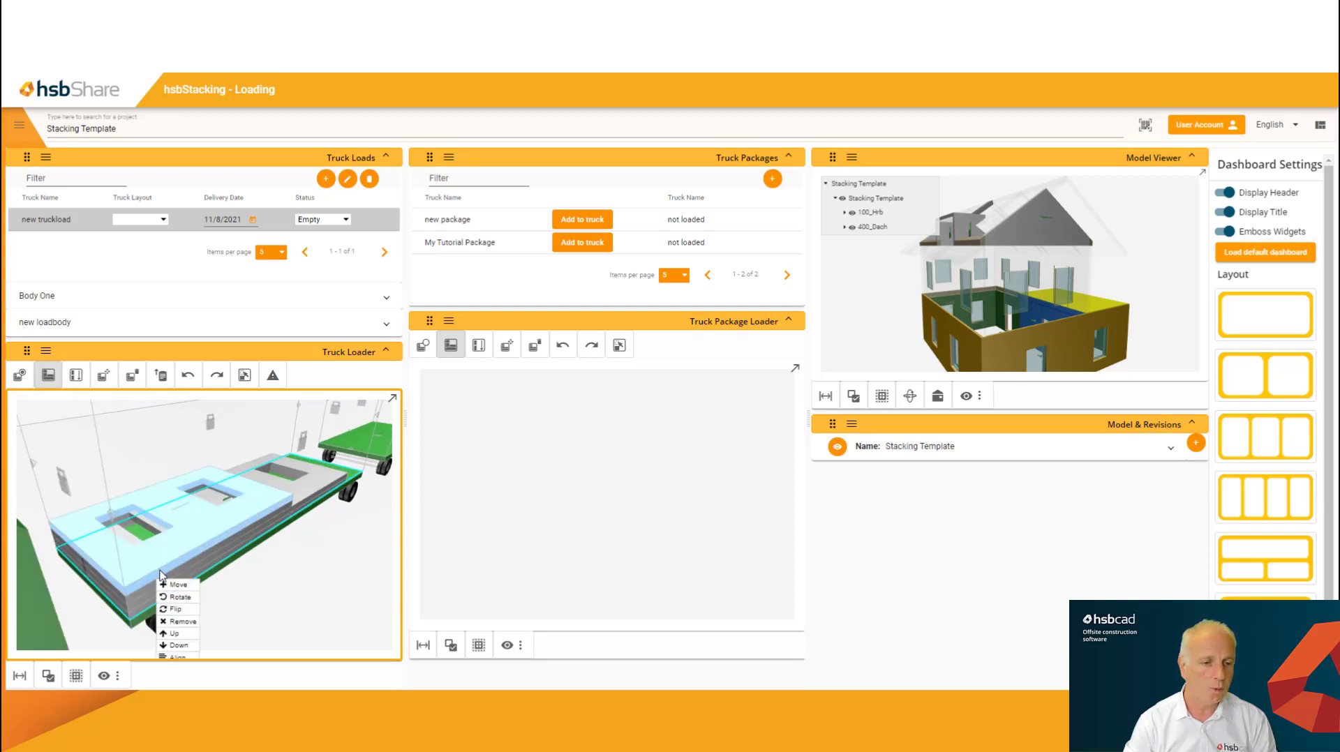
click(174, 585)
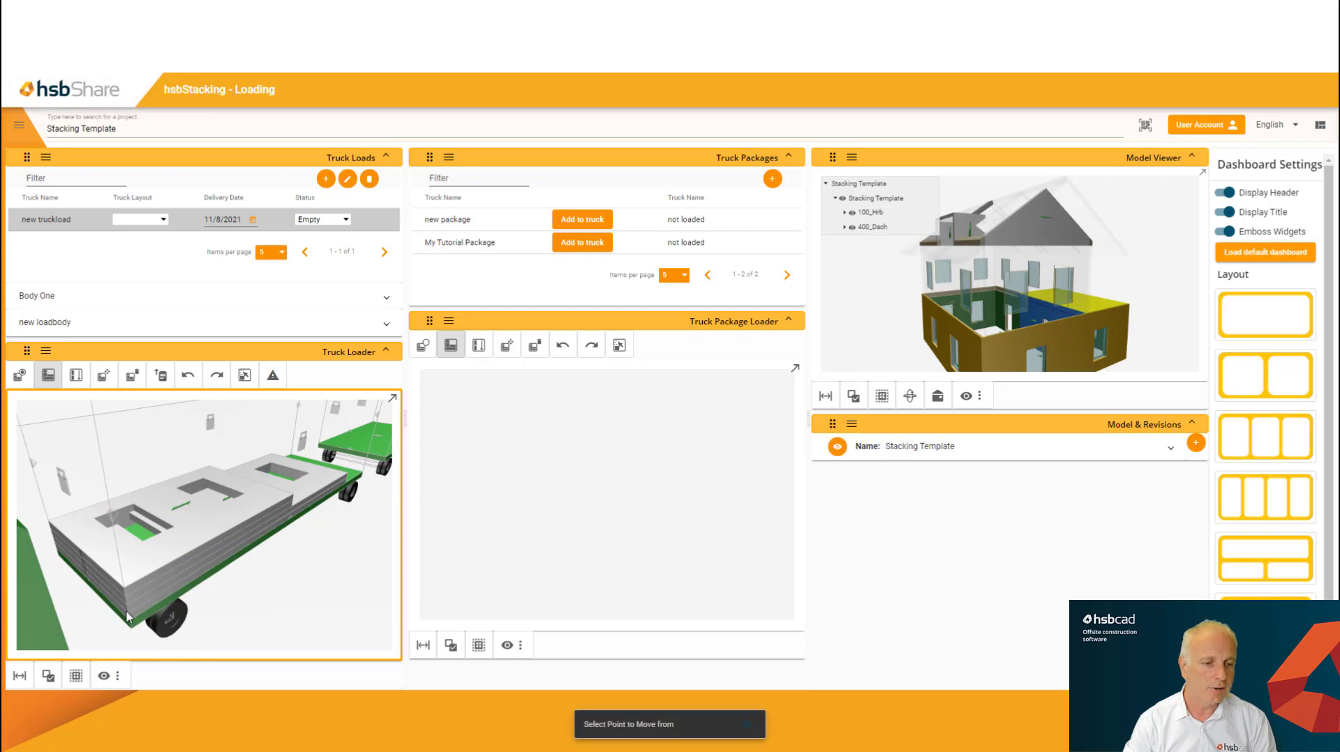
scroll(123, 618, up, 3)
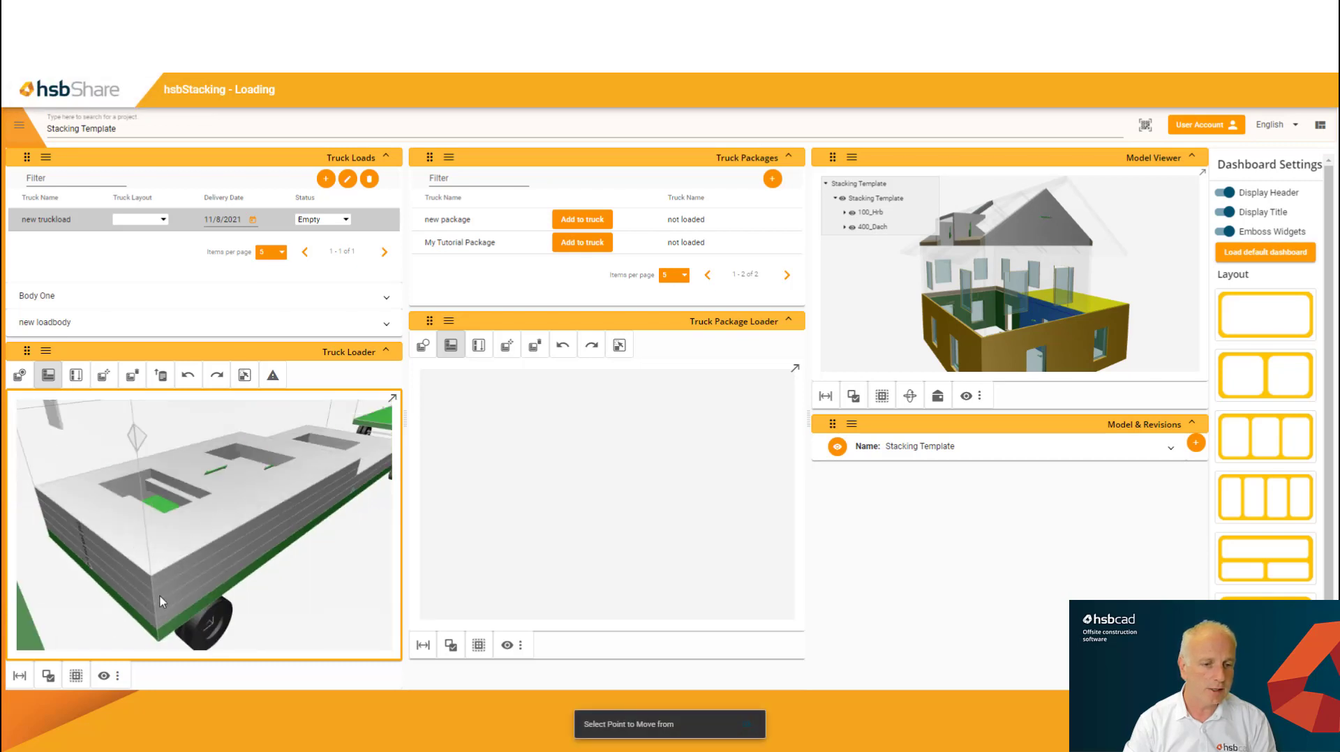
scroll(154, 589, up, 3)
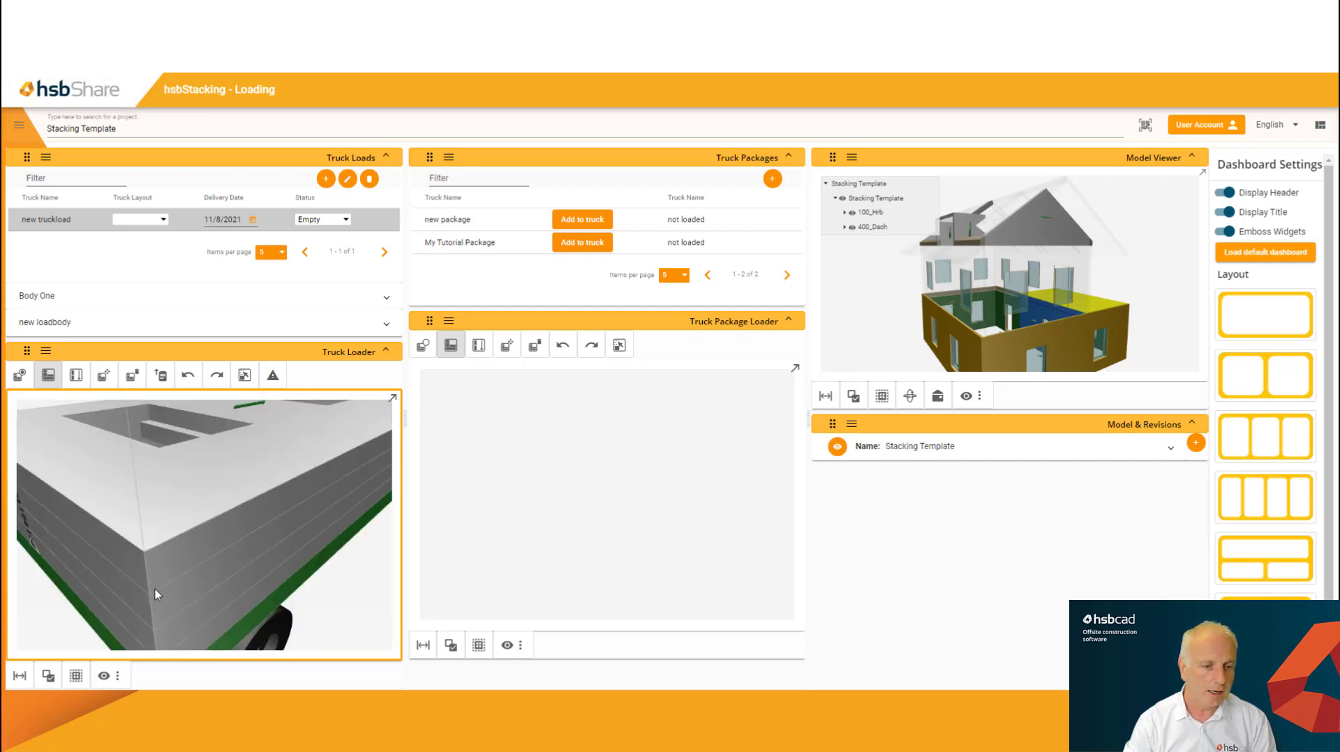
click(147, 595)
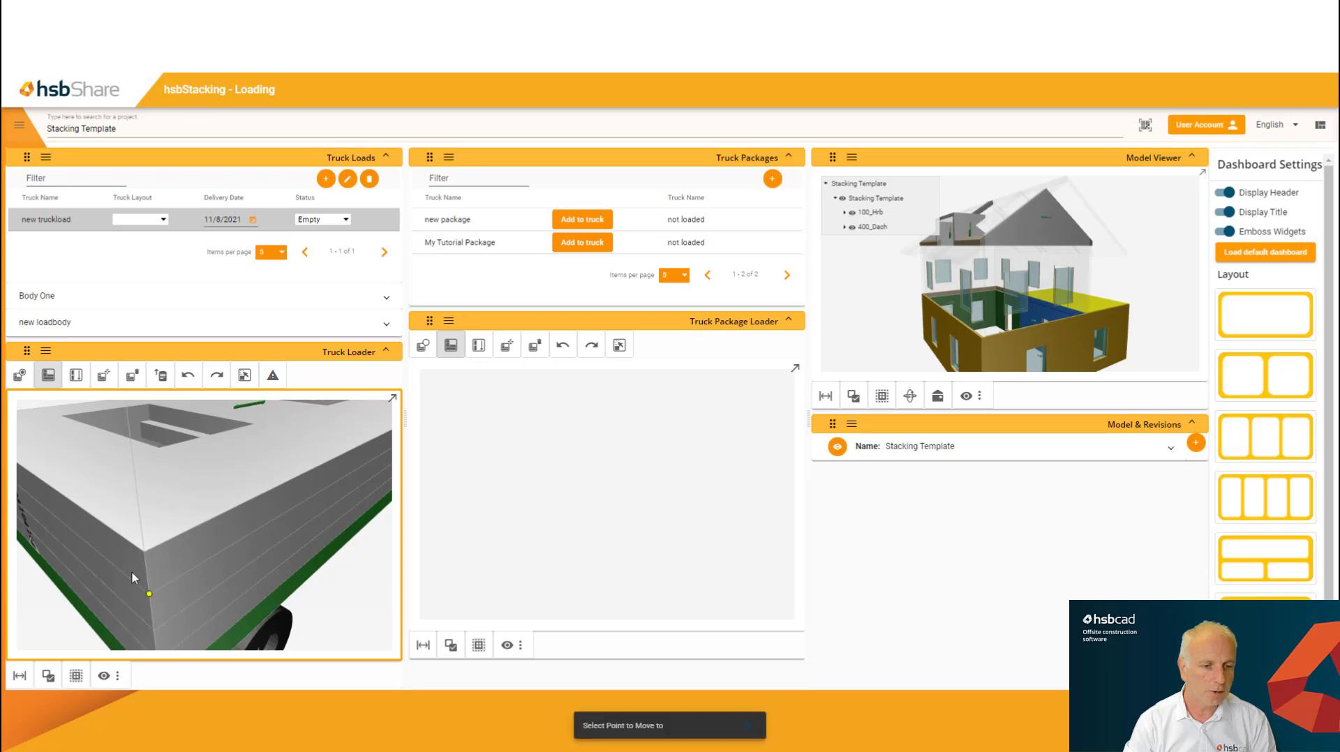
scroll(131, 571, down, 5)
scroll(250, 562, up, 5)
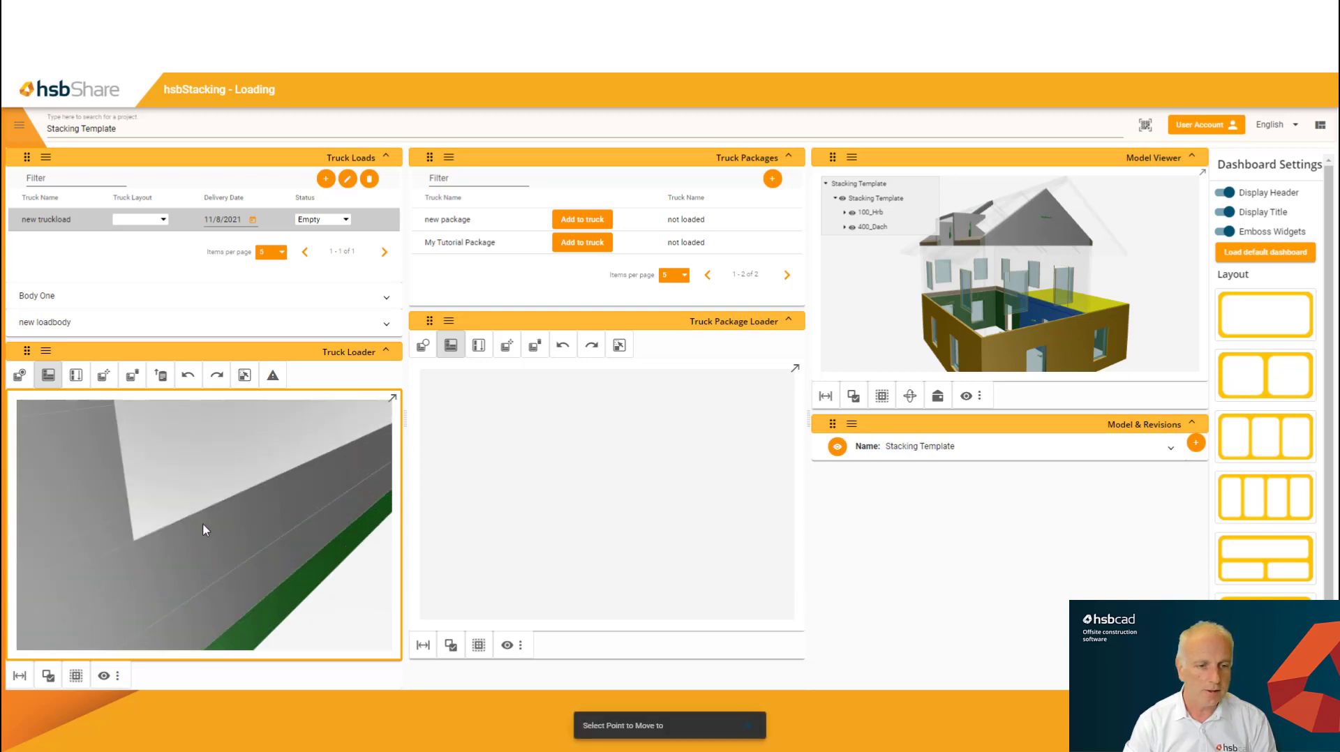
click(132, 540)
scroll(204, 562, down, 3)
scroll(161, 534, down, 5)
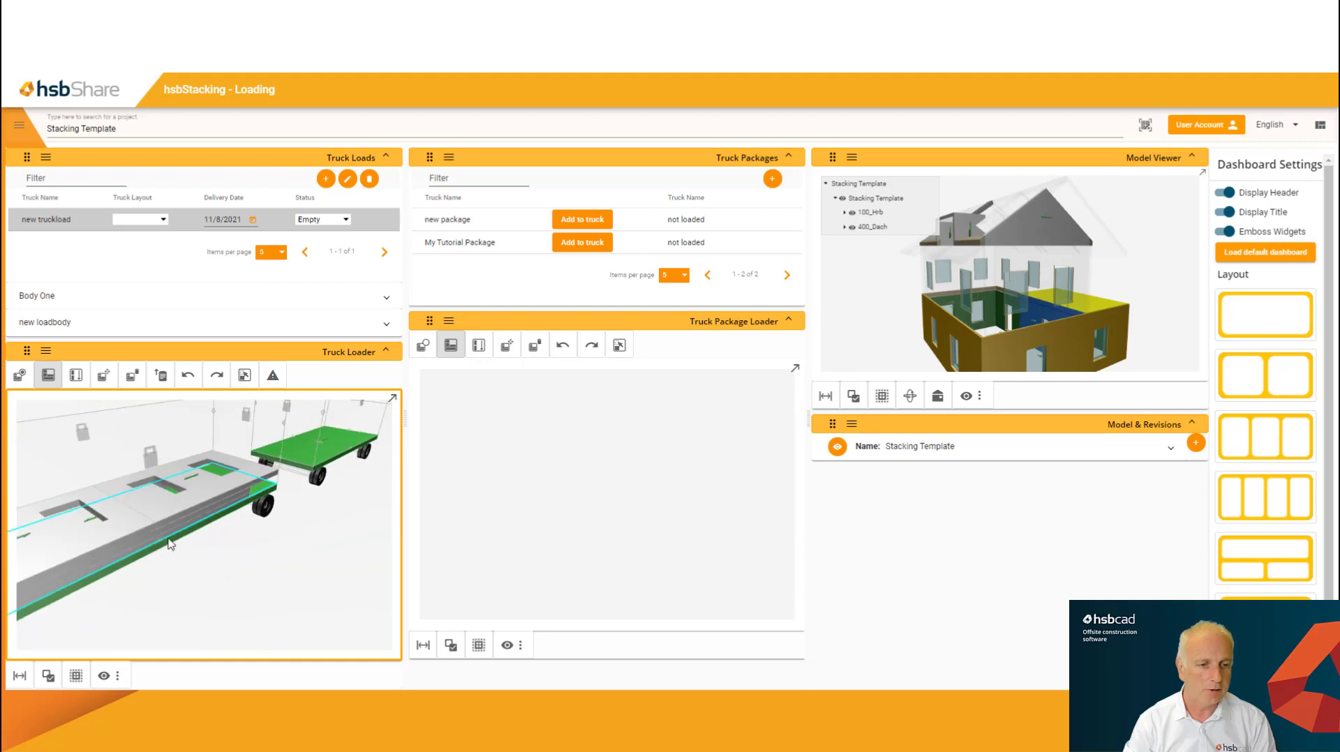
drag(180, 626, 216, 610)
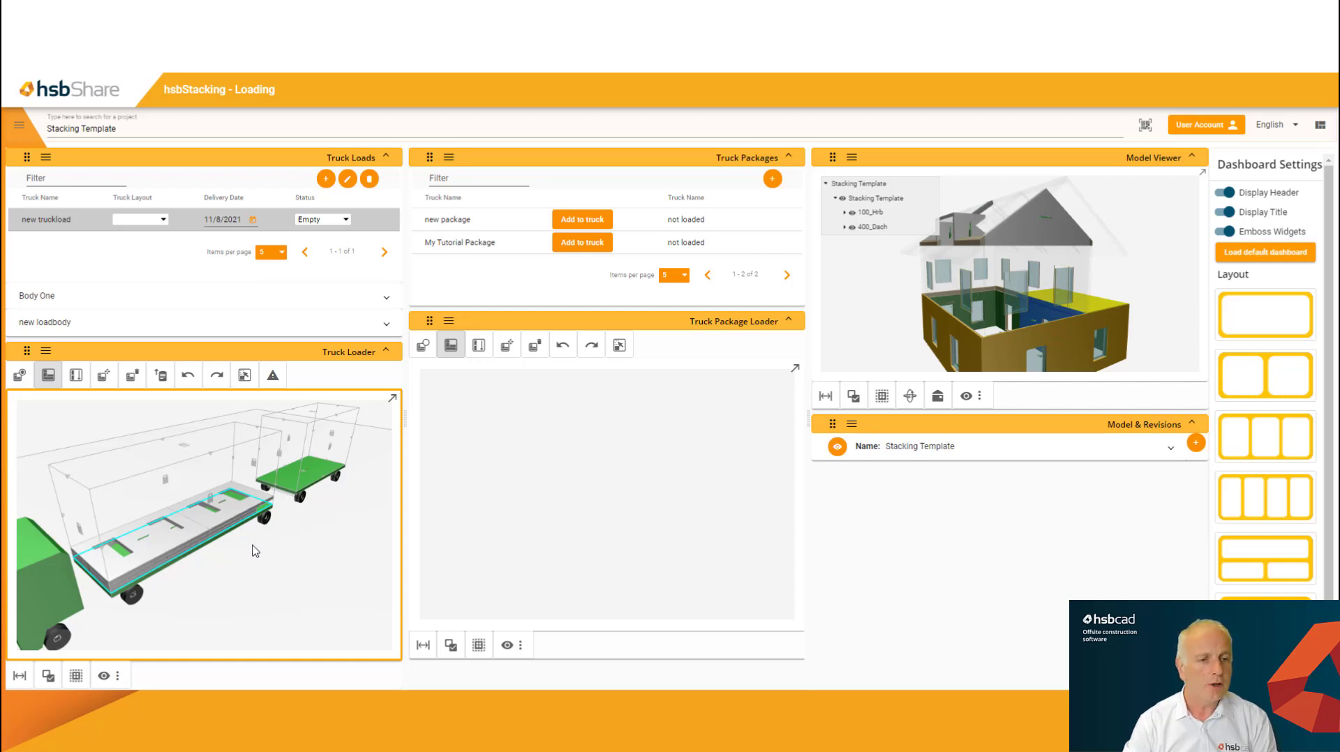
click(134, 378)
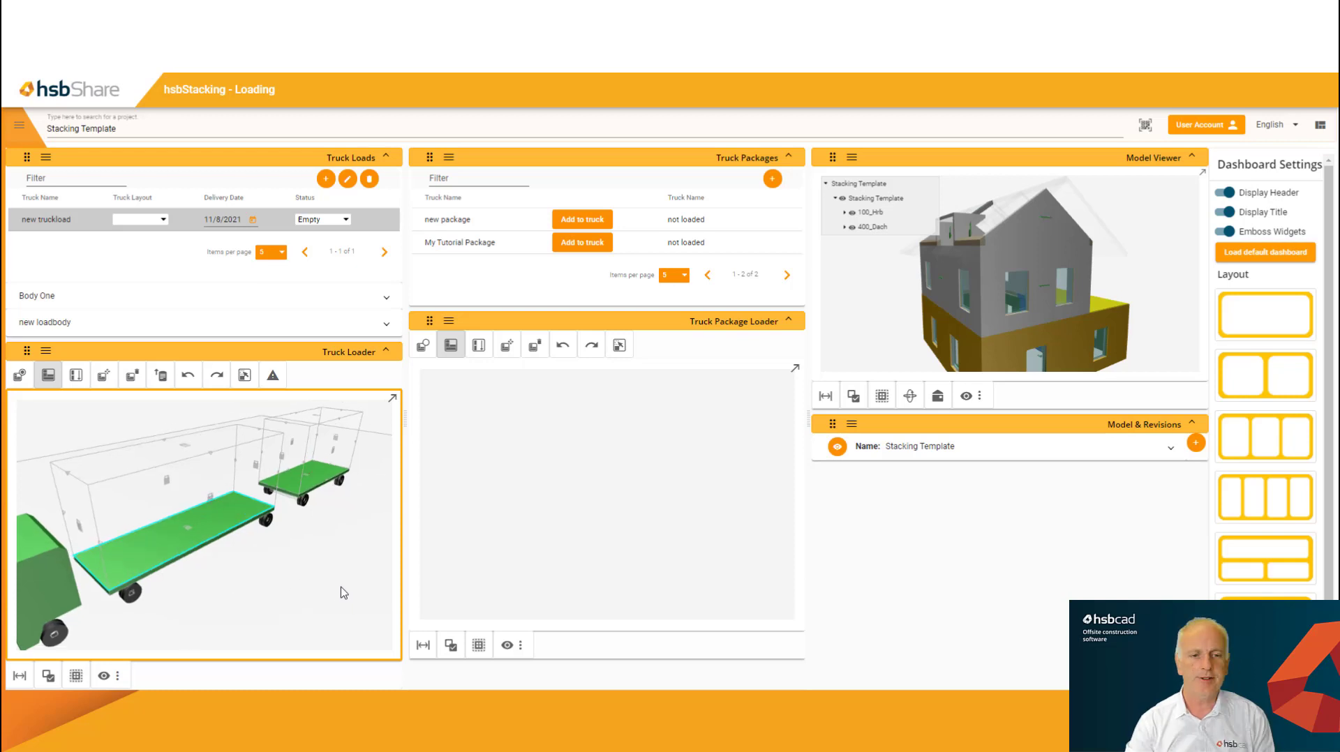
Make the rear trailer's bed the active load body and auto-stack a long upper-floor wall onto it
drag(313, 555, 251, 563)
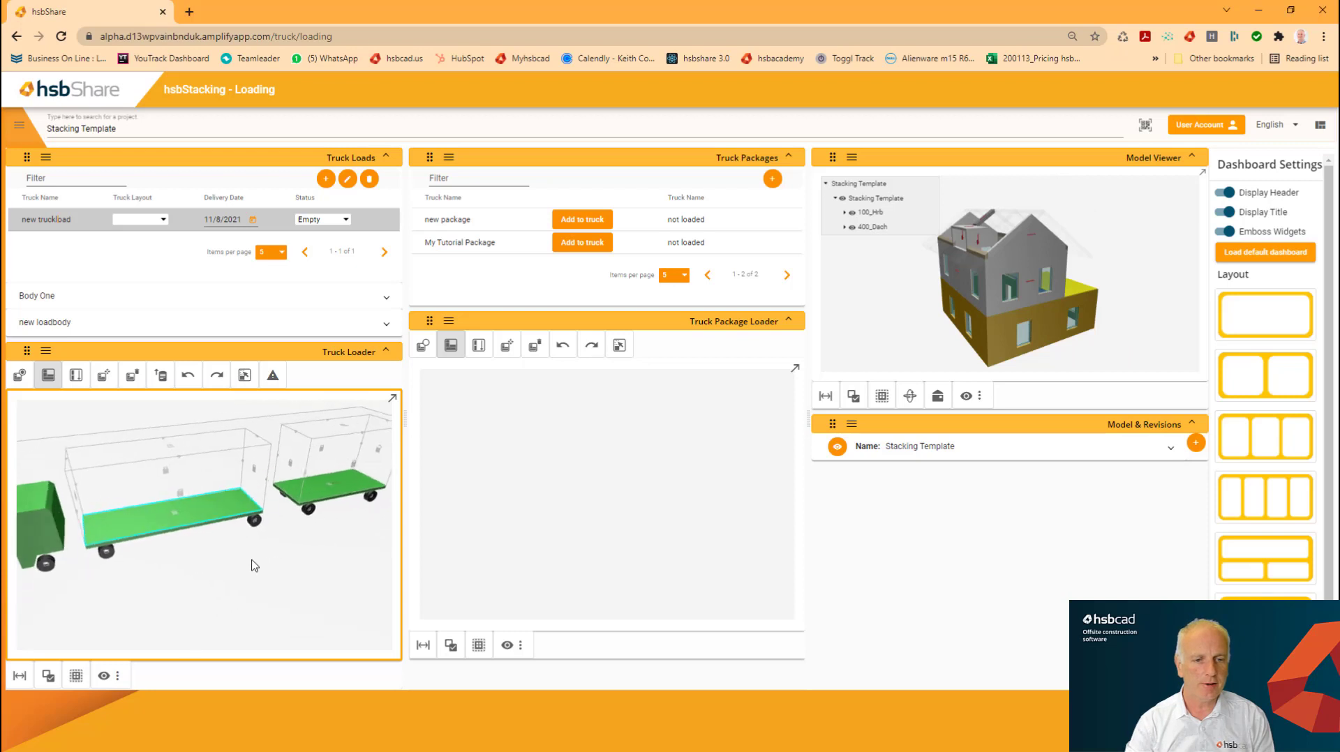
mouse_move(266, 517)
mouse_down()
mouse_move(124, 561)
mouse_move(202, 567)
mouse_move(270, 531)
mouse_up()
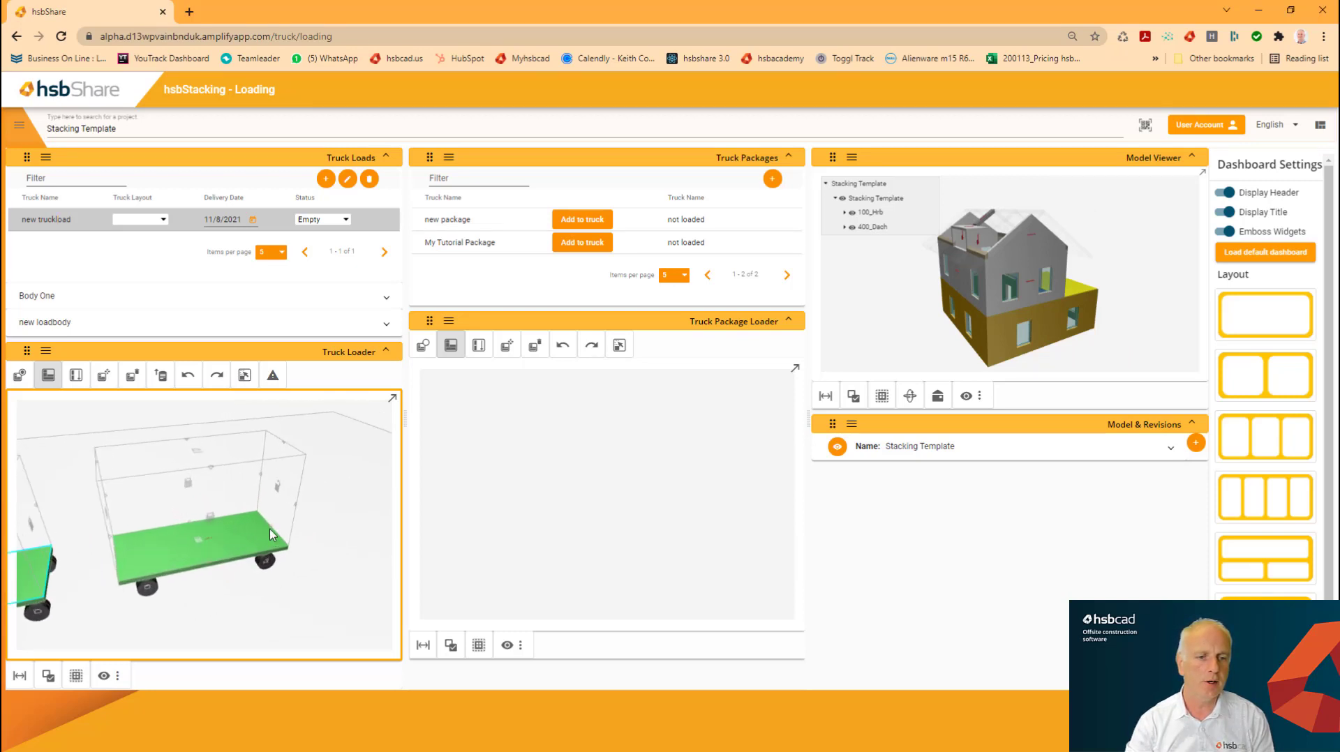
click(200, 546)
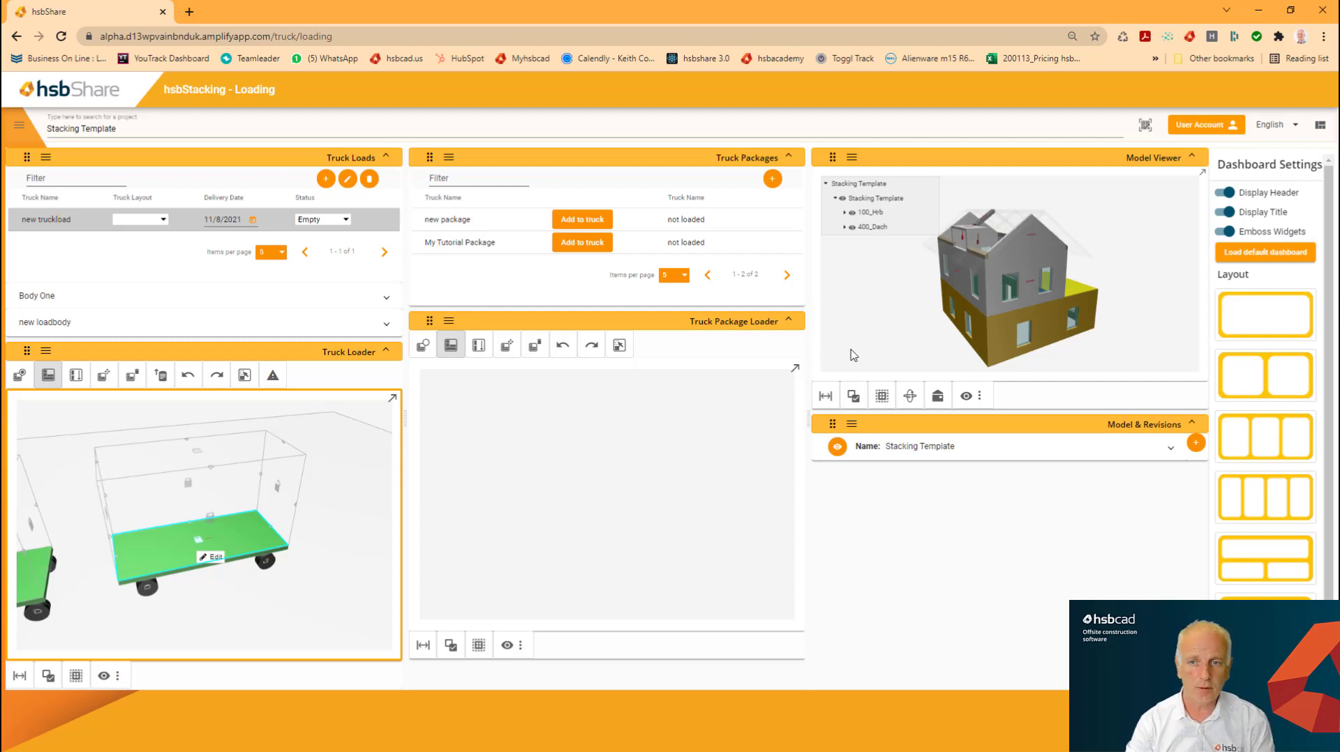
drag(860, 342, 997, 343)
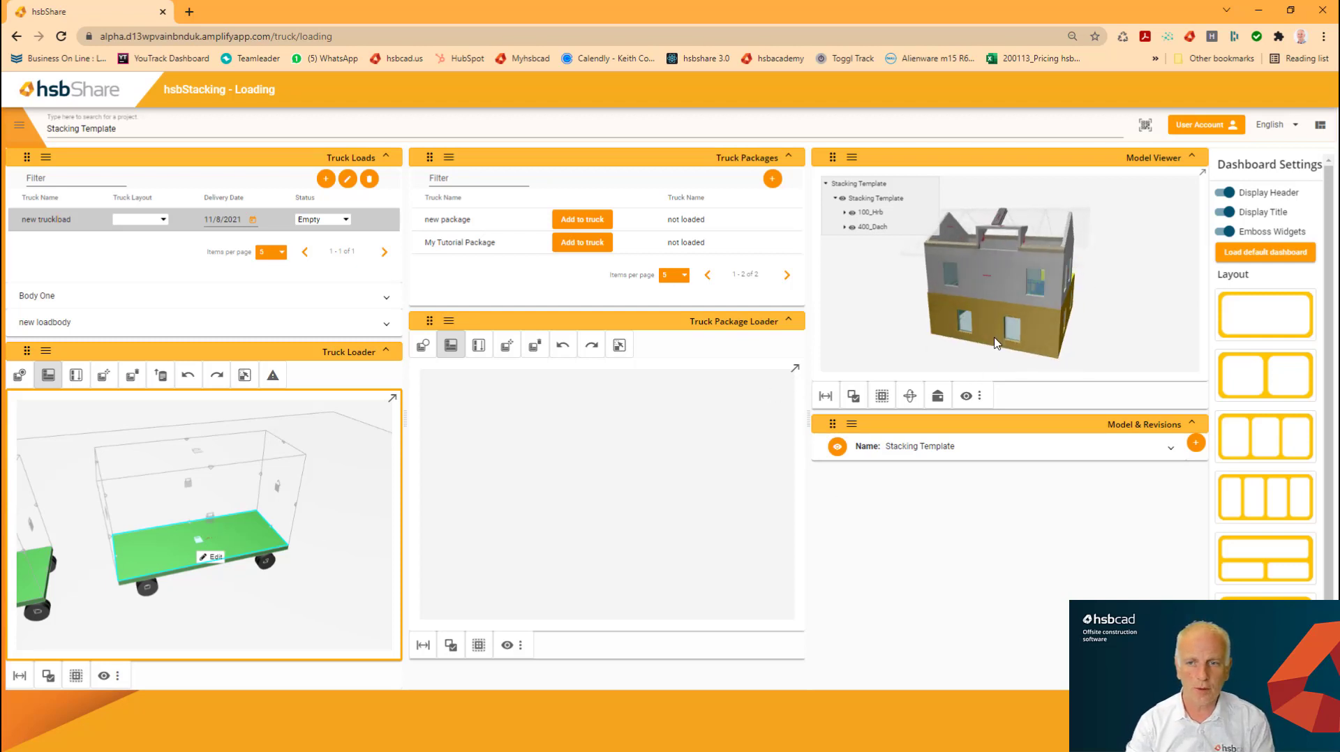
click(999, 282)
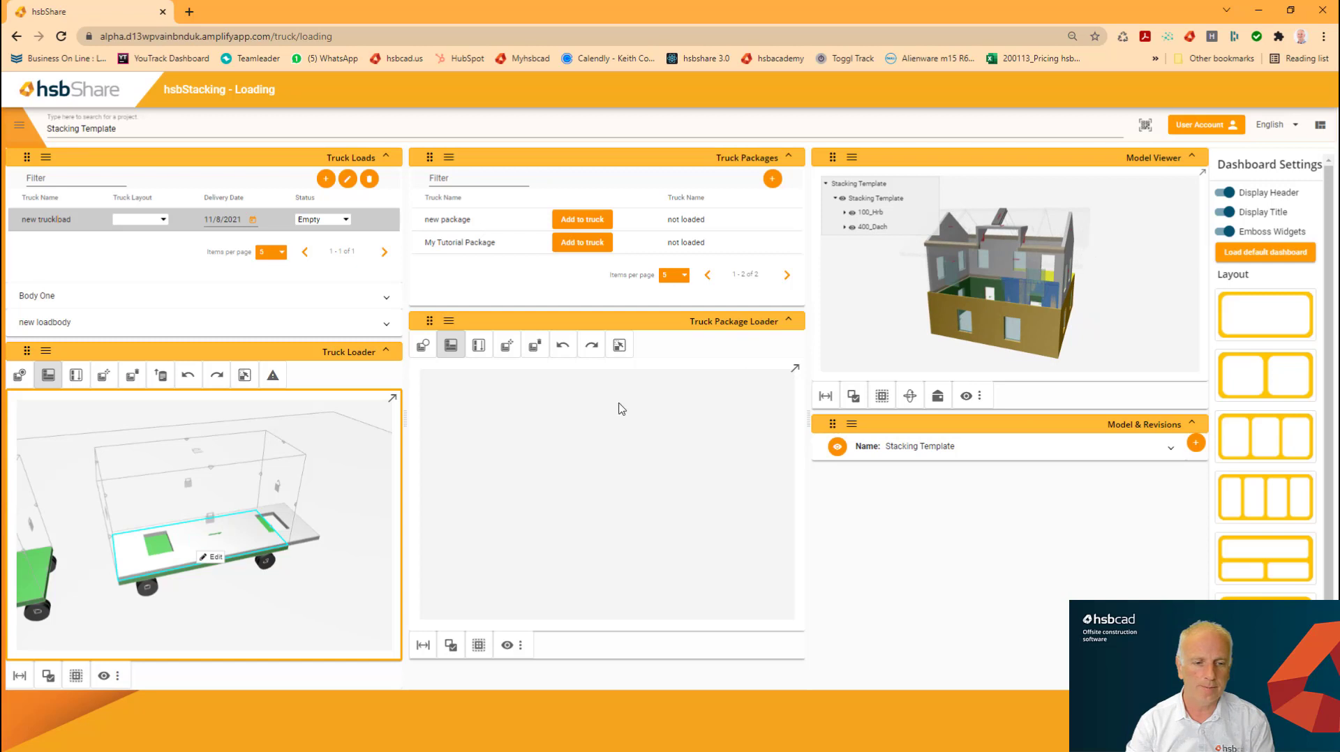
Turn on the oversail warnings and open the rear end face of the rear trailer's load body for editing
scroll(300, 561, up, 3)
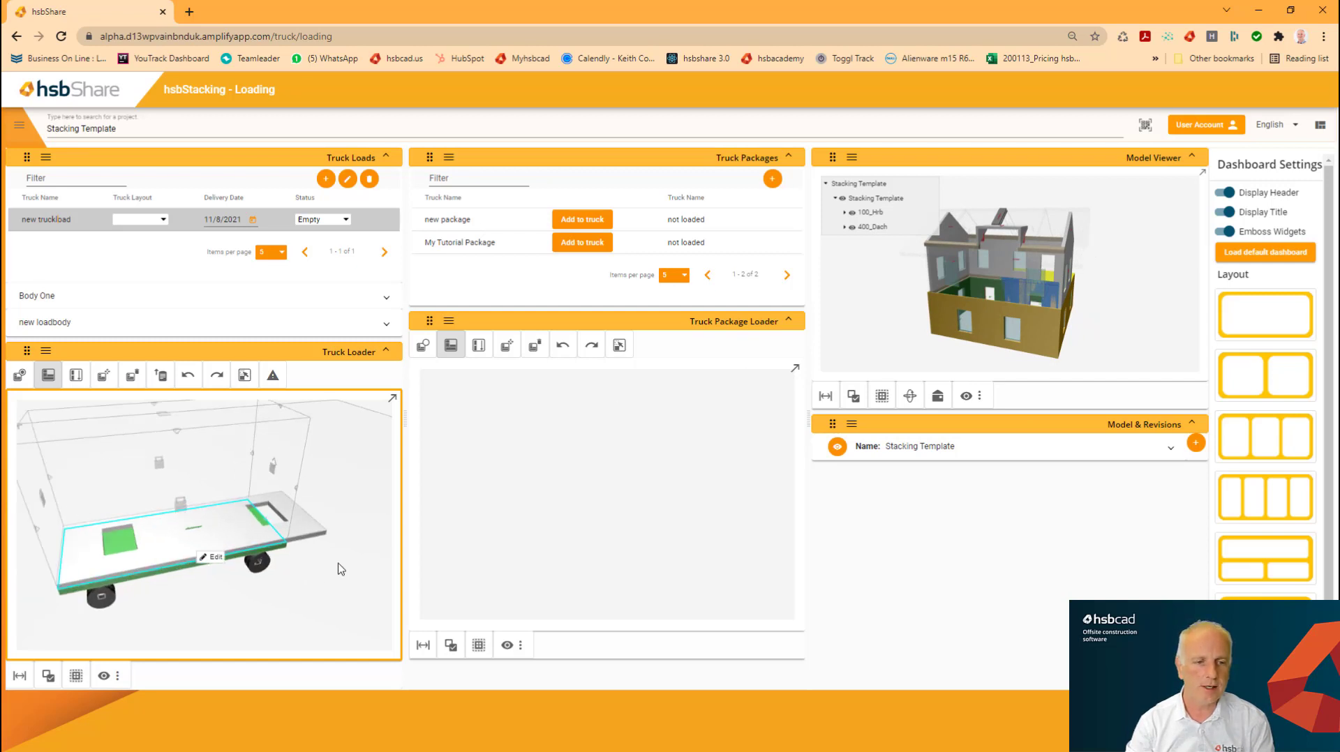
middle_drag(331, 577, 310, 596)
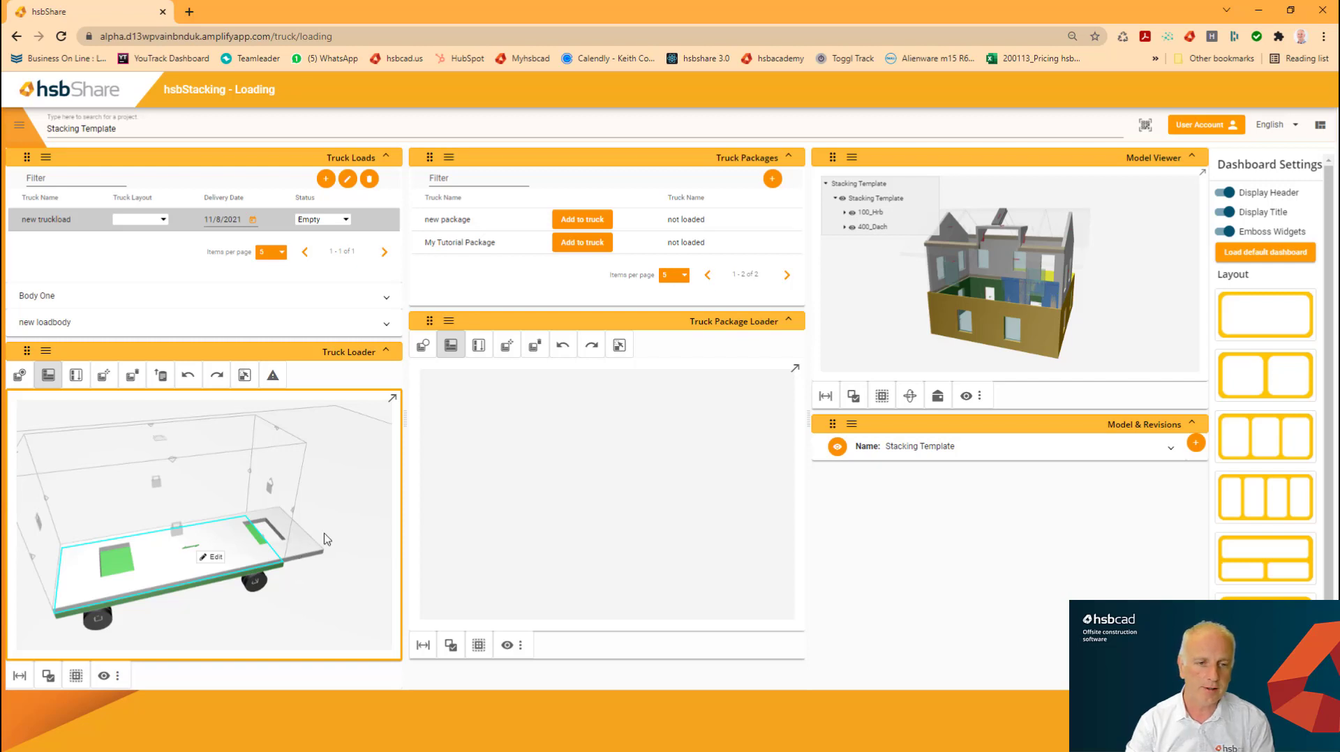
click(275, 378)
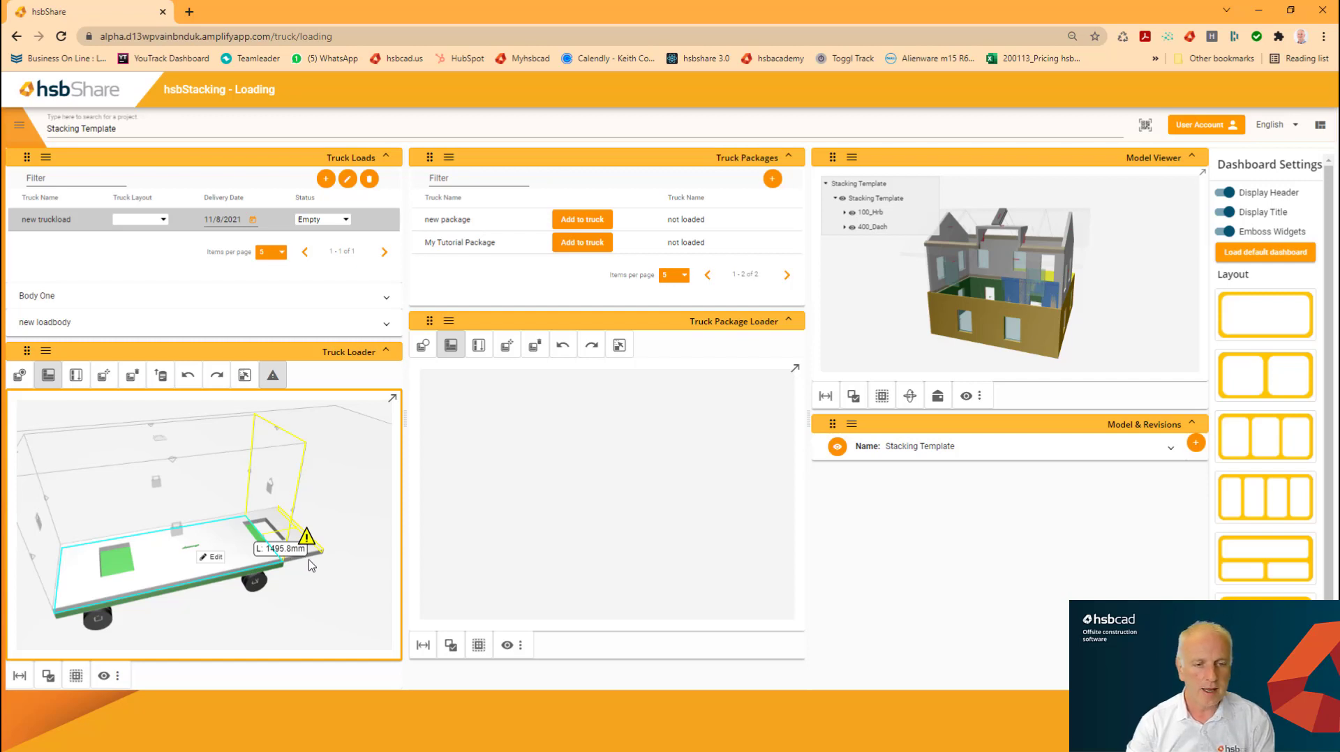
click(272, 495)
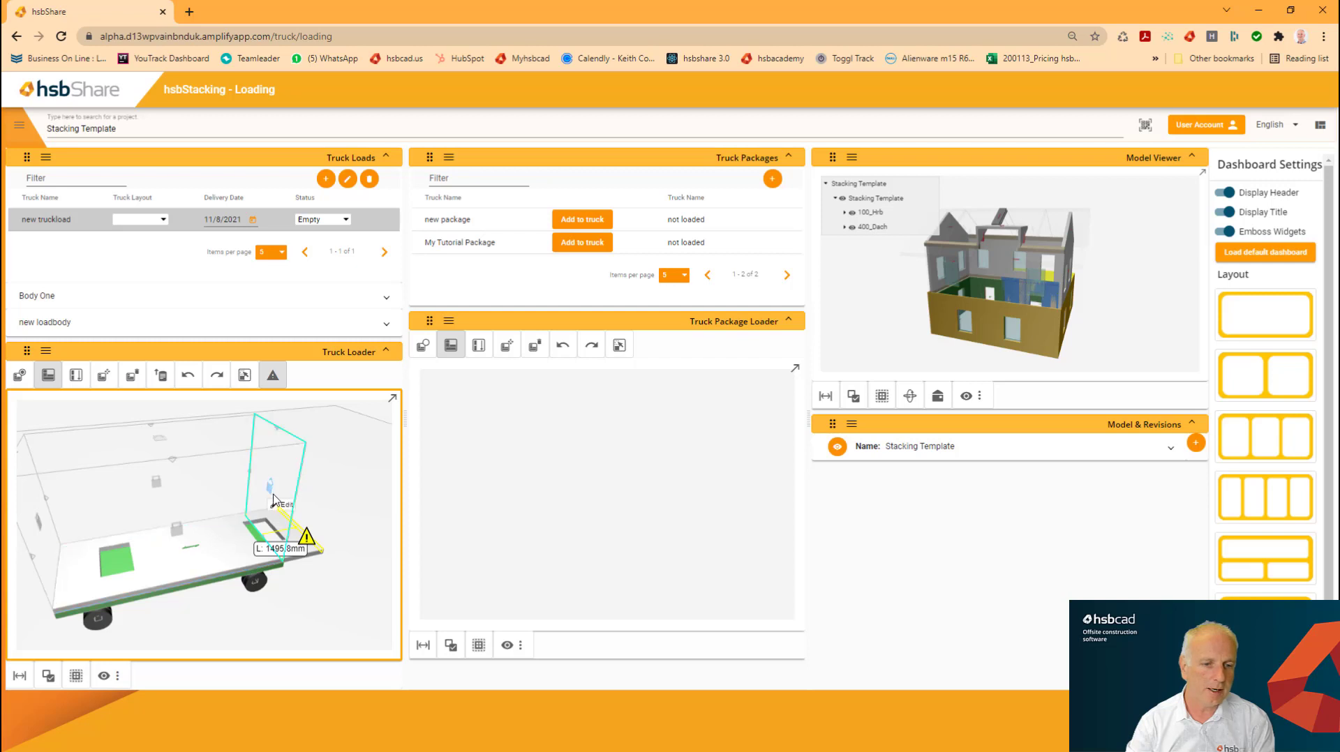
click(285, 504)
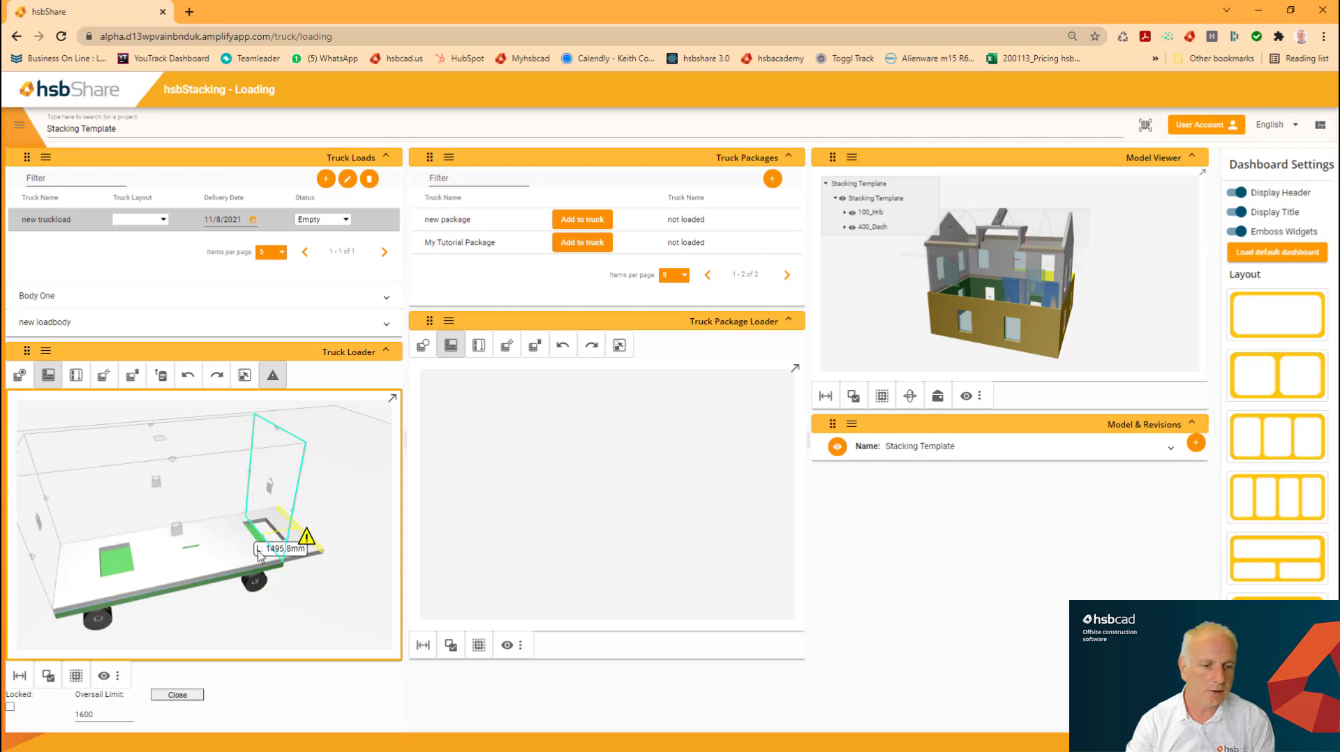
Set the rear end face's oversail limit to 800 and refresh the oversail warnings
double_click(102, 715)
text(800)
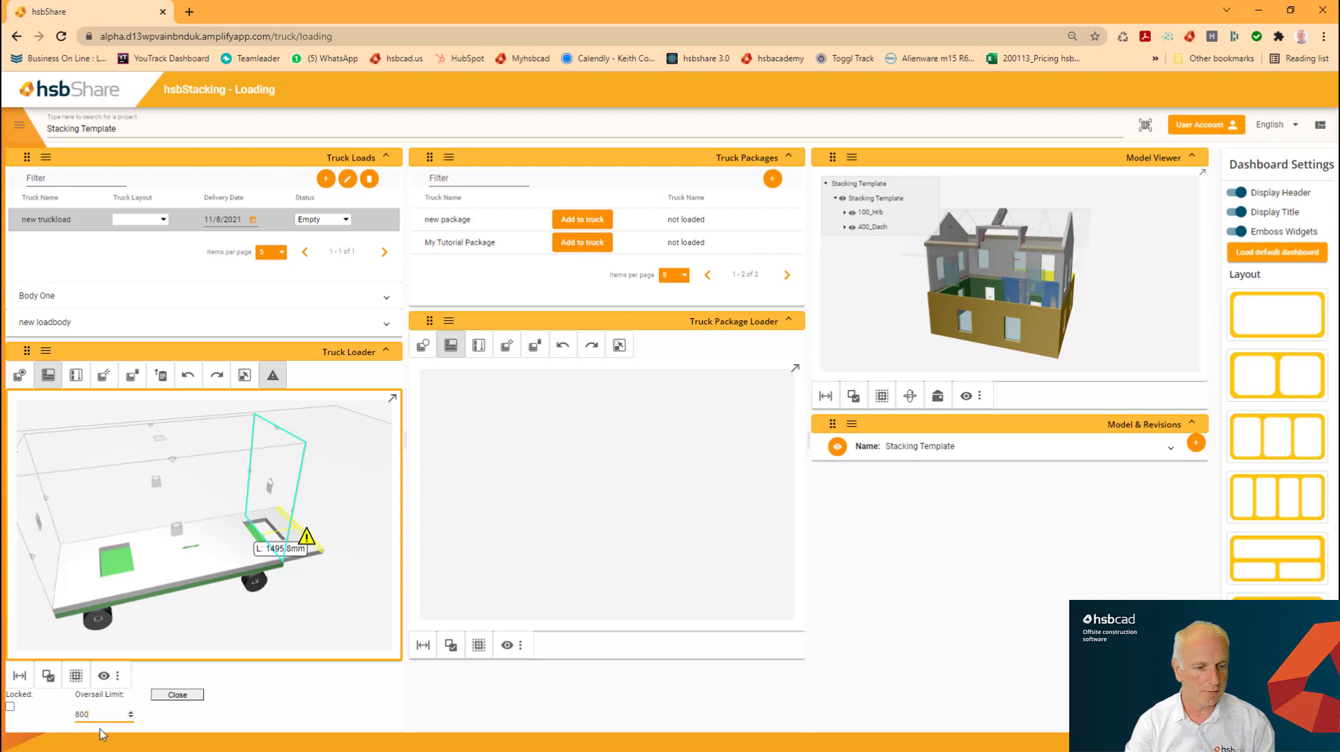
key(Tab)
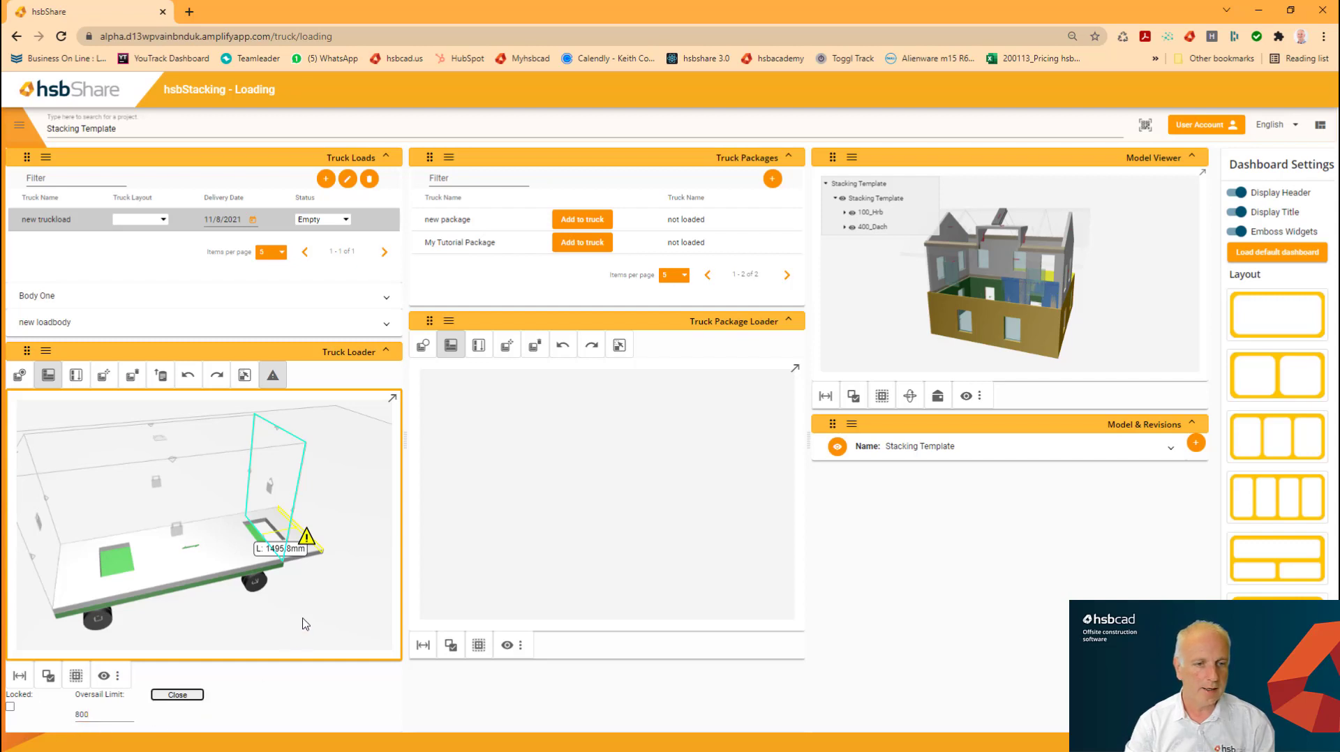
click(272, 376)
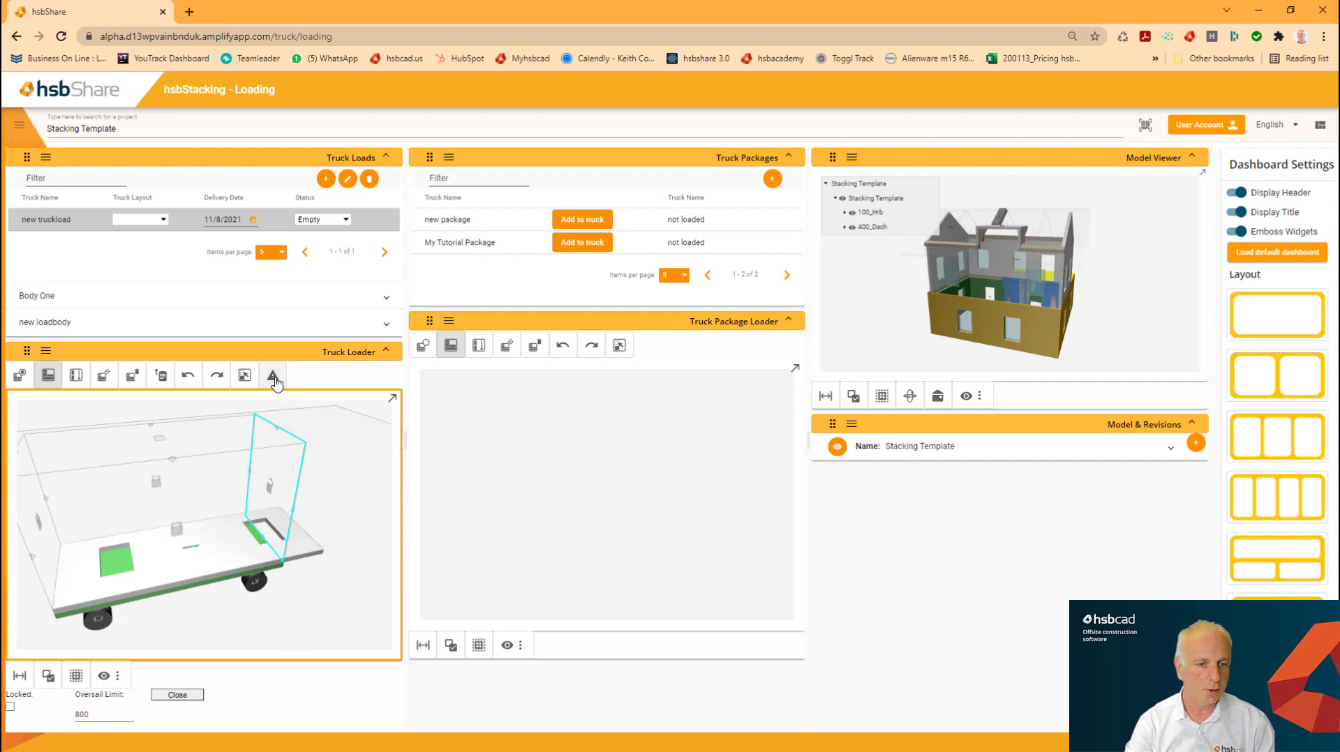
click(273, 376)
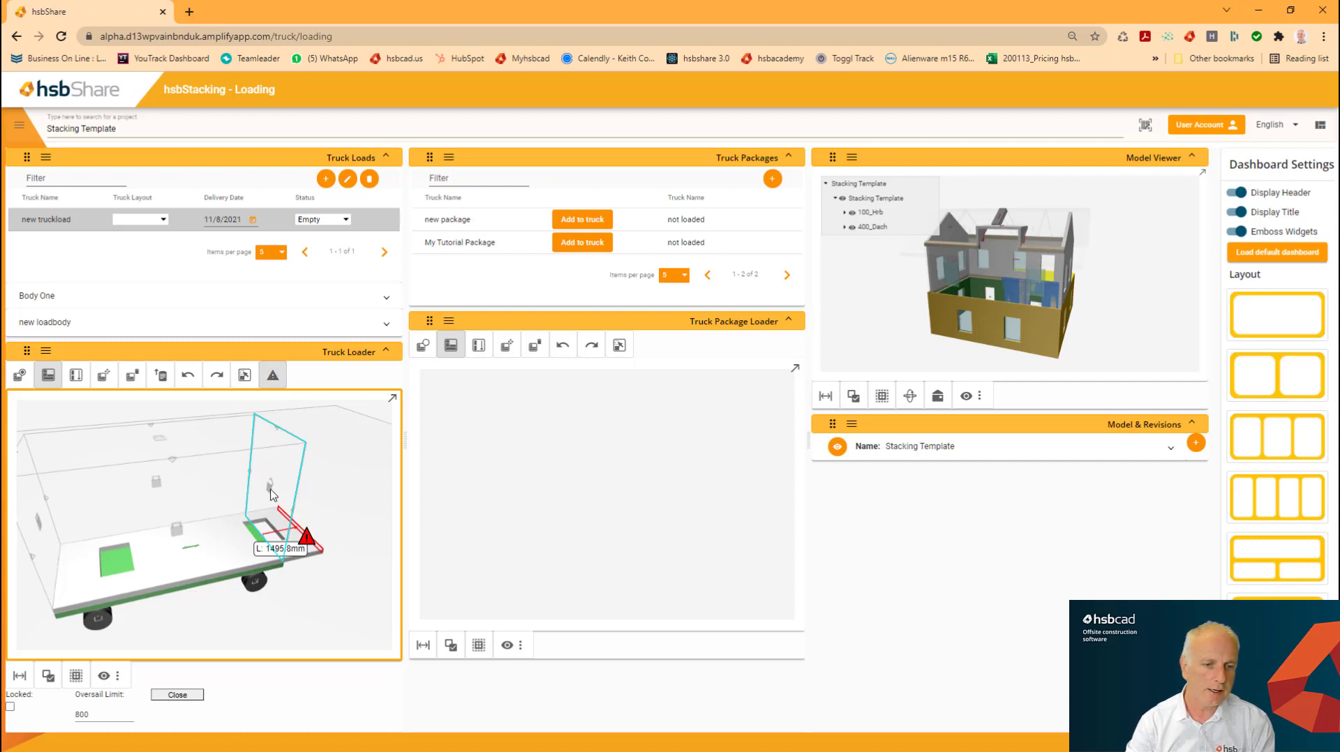
Set the oversail limit of the rear trailer's end face to 1600
double_click(99, 714)
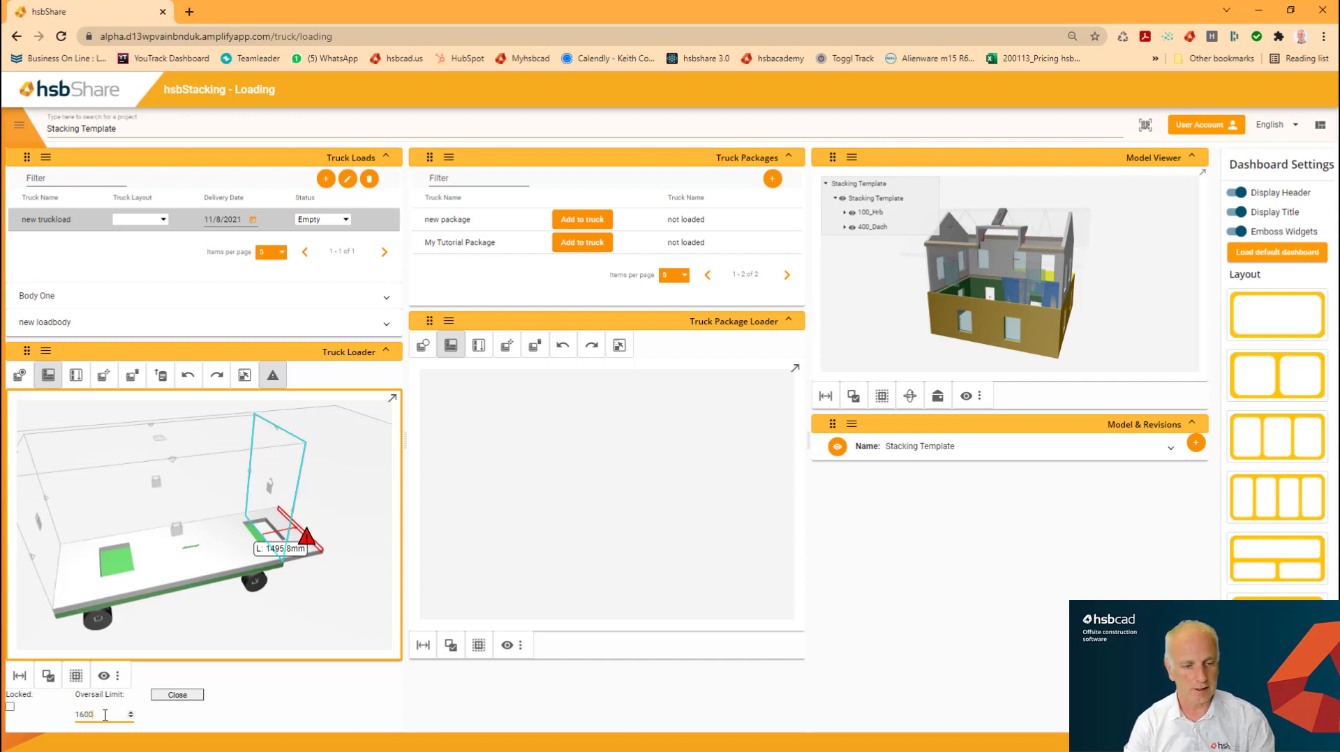
key(Tab)
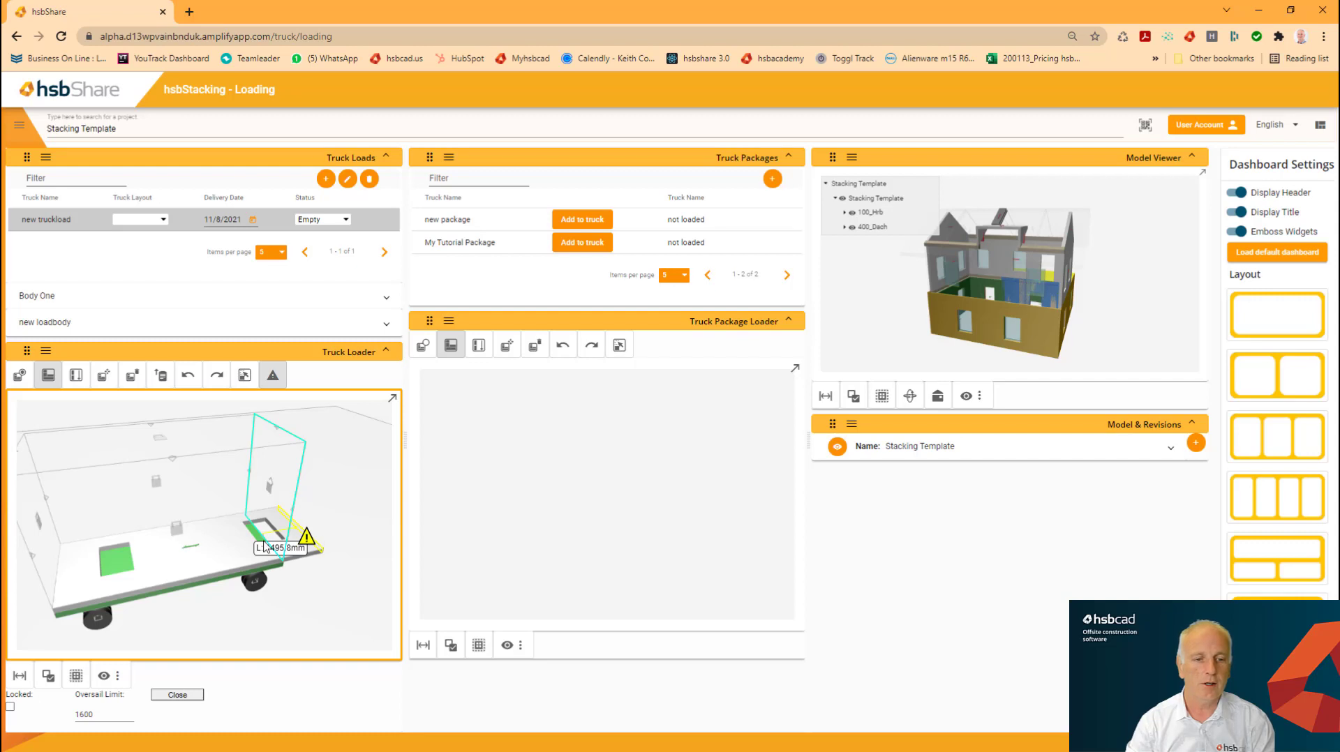
Make the empty bed behind the truck cab the active load body and turn off the oversail warnings
scroll(311, 551, down, 3)
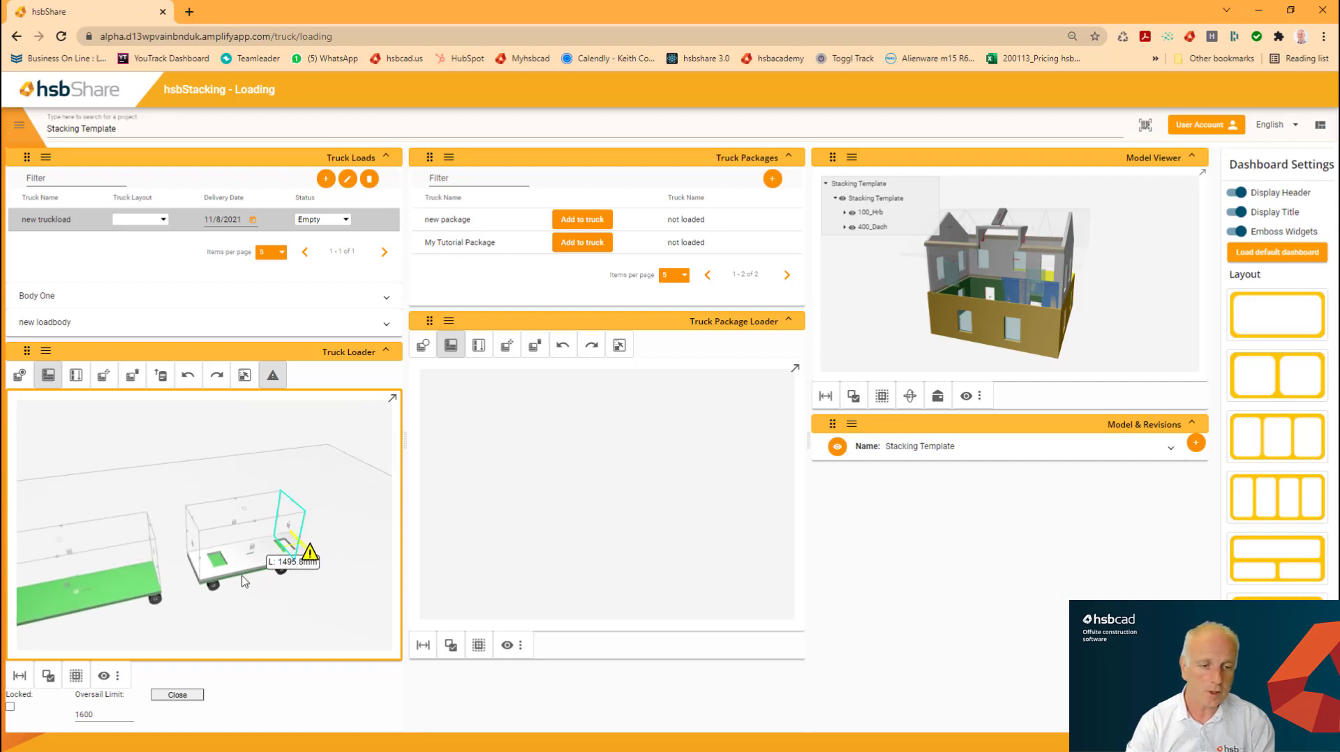
middle_drag(235, 607, 310, 593)
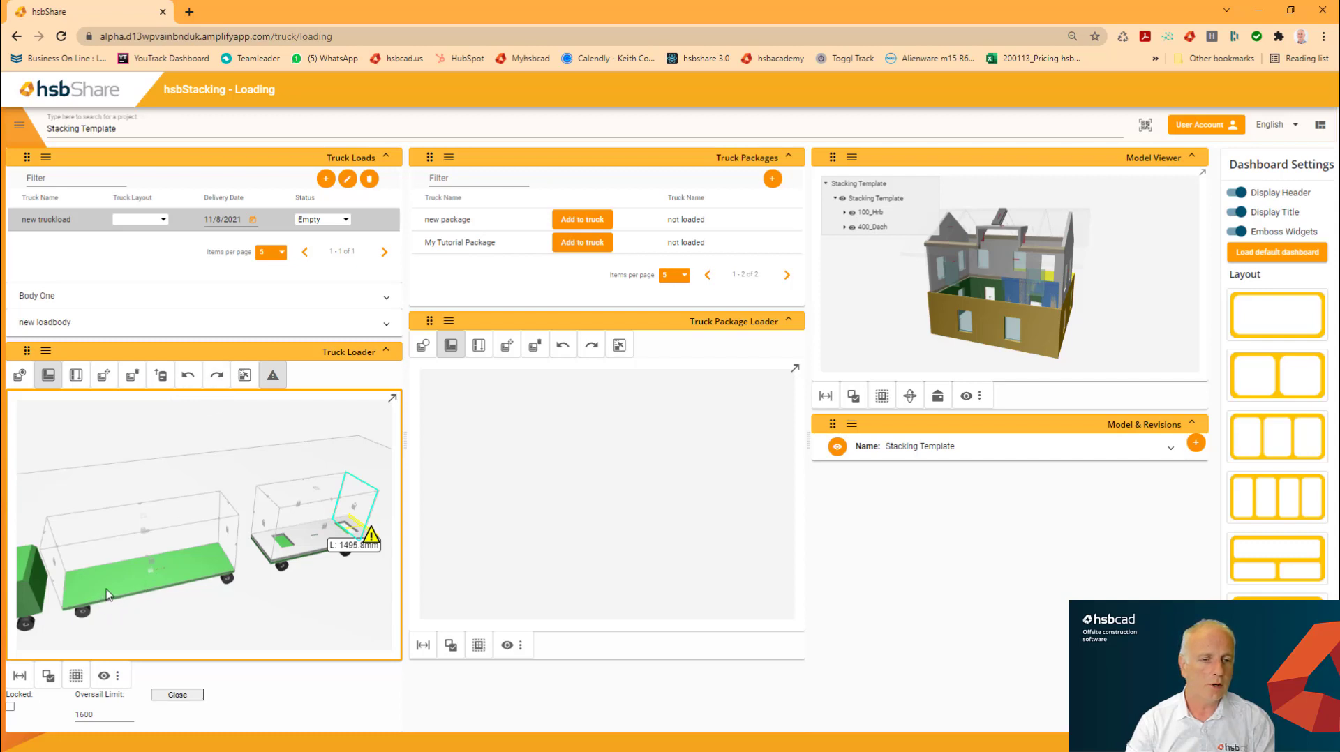
mouse_move(128, 588)
middle_down()
mouse_move(158, 588)
mouse_move(144, 590)
middle_up()
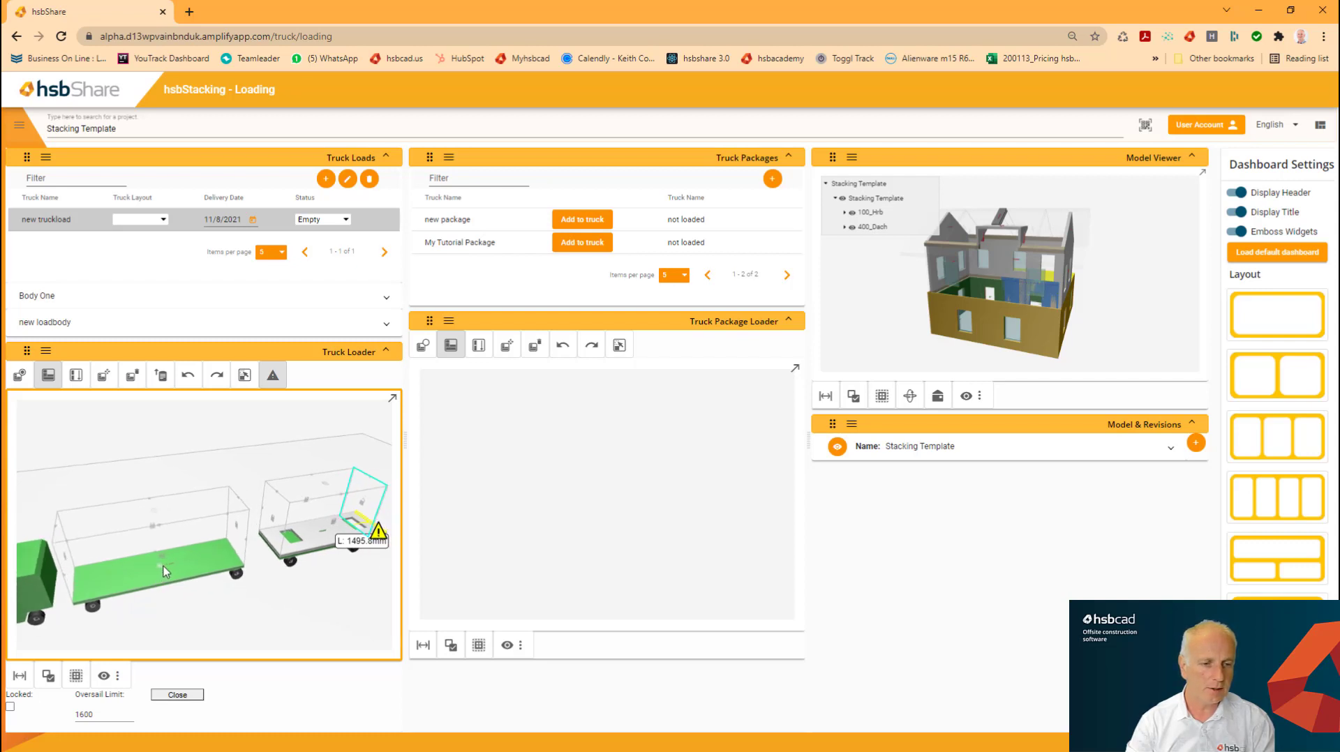
click(160, 568)
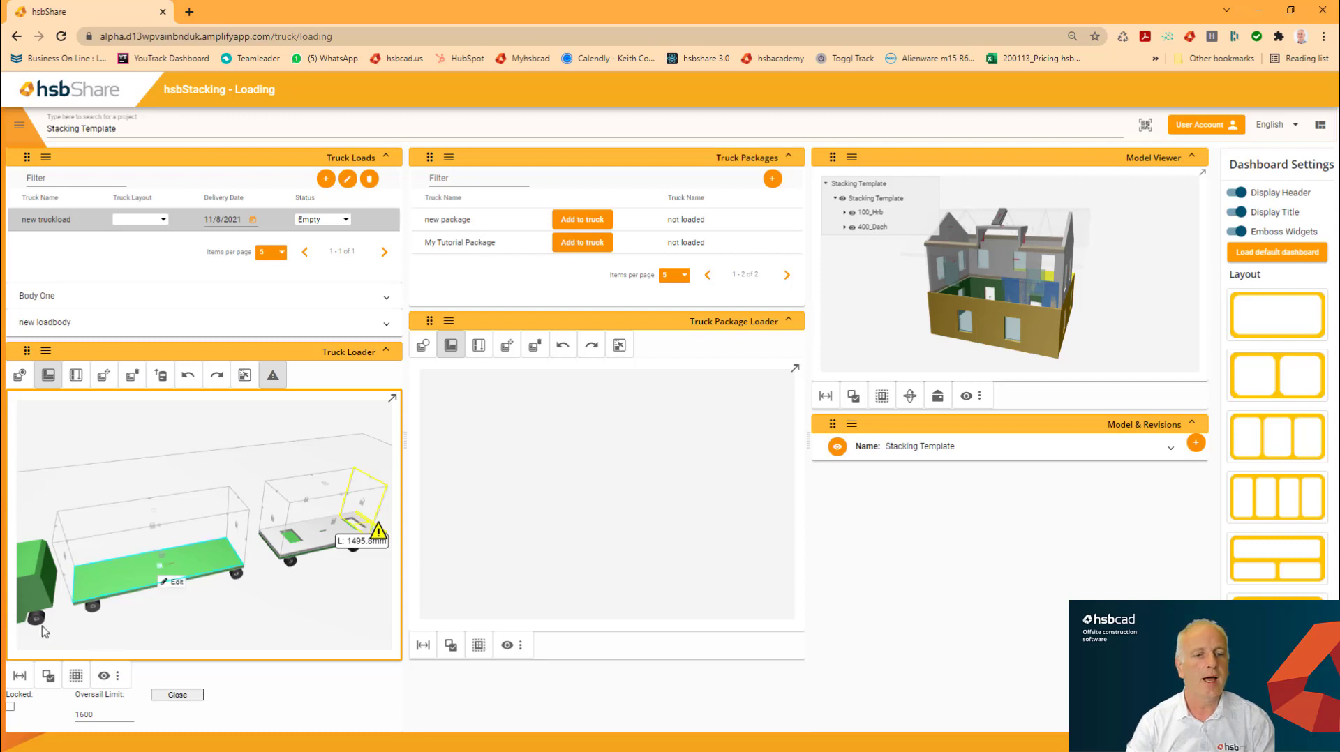
middle_drag(216, 617, 224, 607)
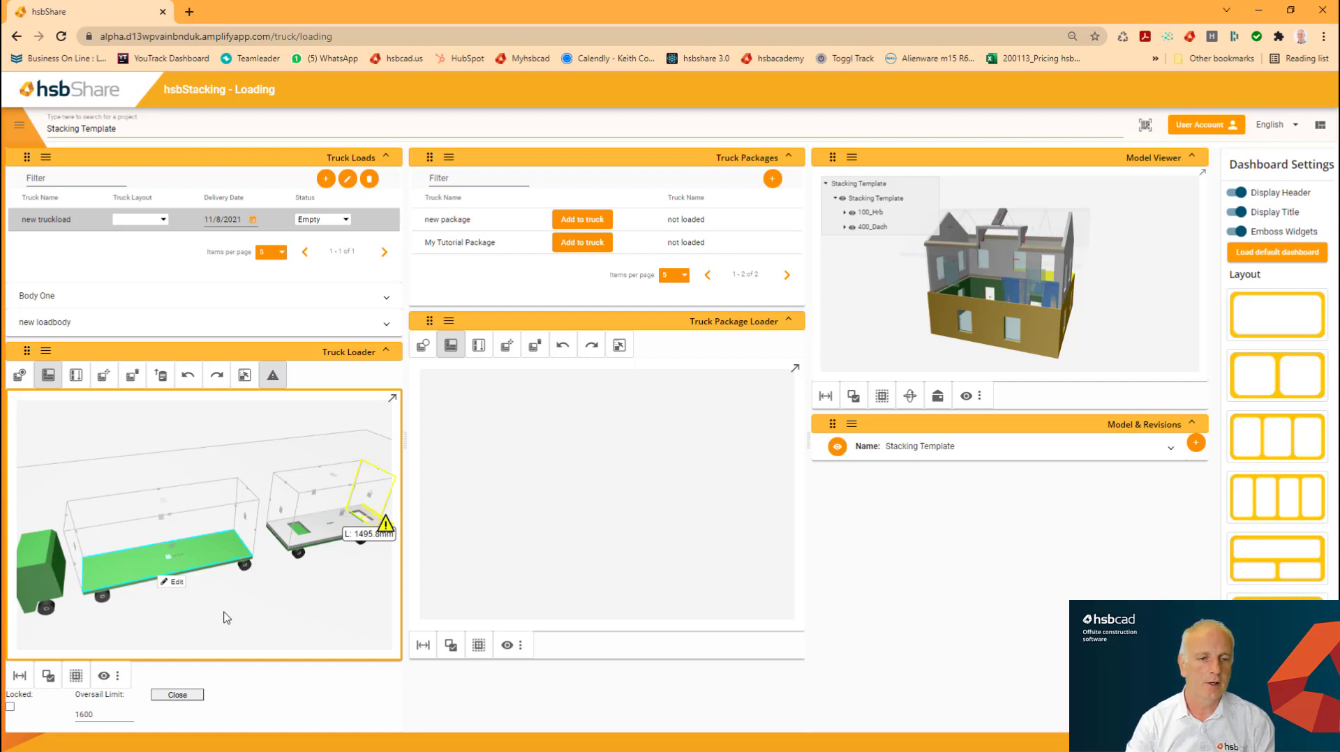
click(273, 375)
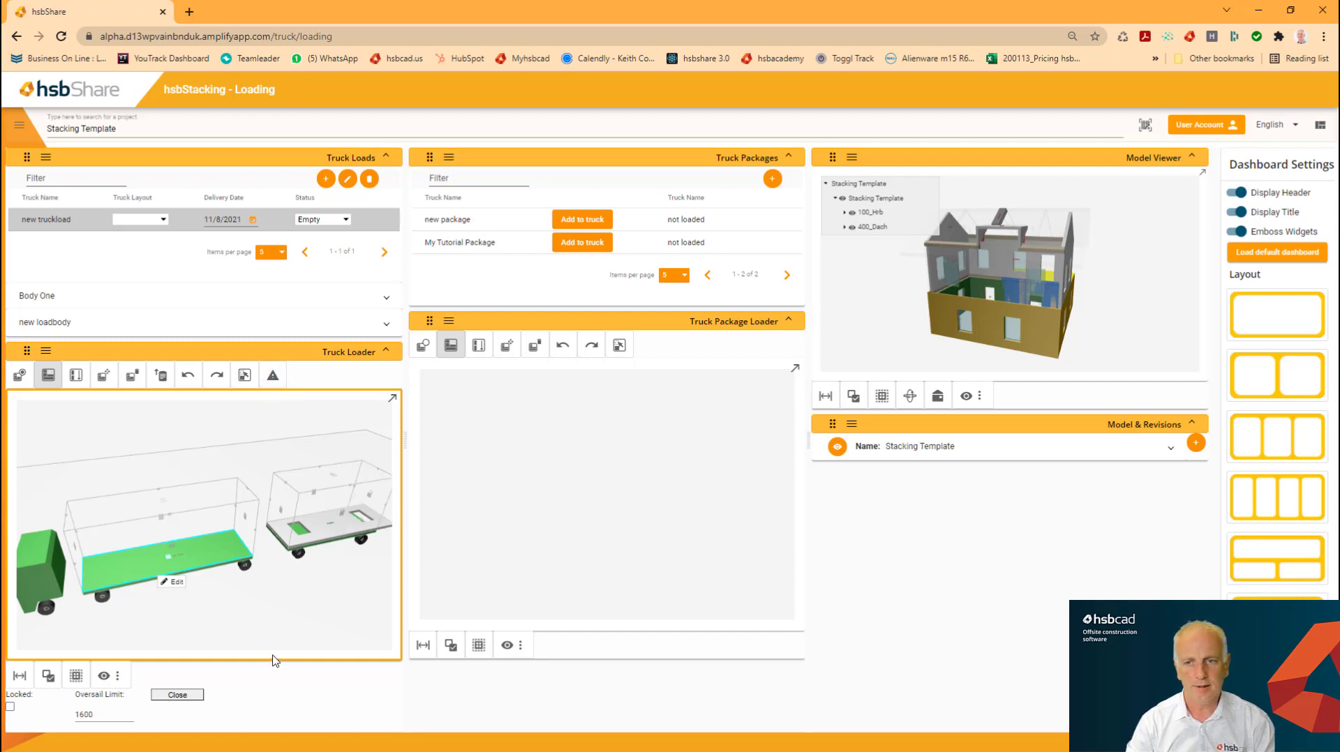
Hide the Sheet layer of ground-floor wall Aw4 under 100_Hrb, Eg, to expose its timber framing
mouse_move(1149, 331)
mouse_down()
mouse_move(1107, 343)
mouse_move(1158, 331)
mouse_up()
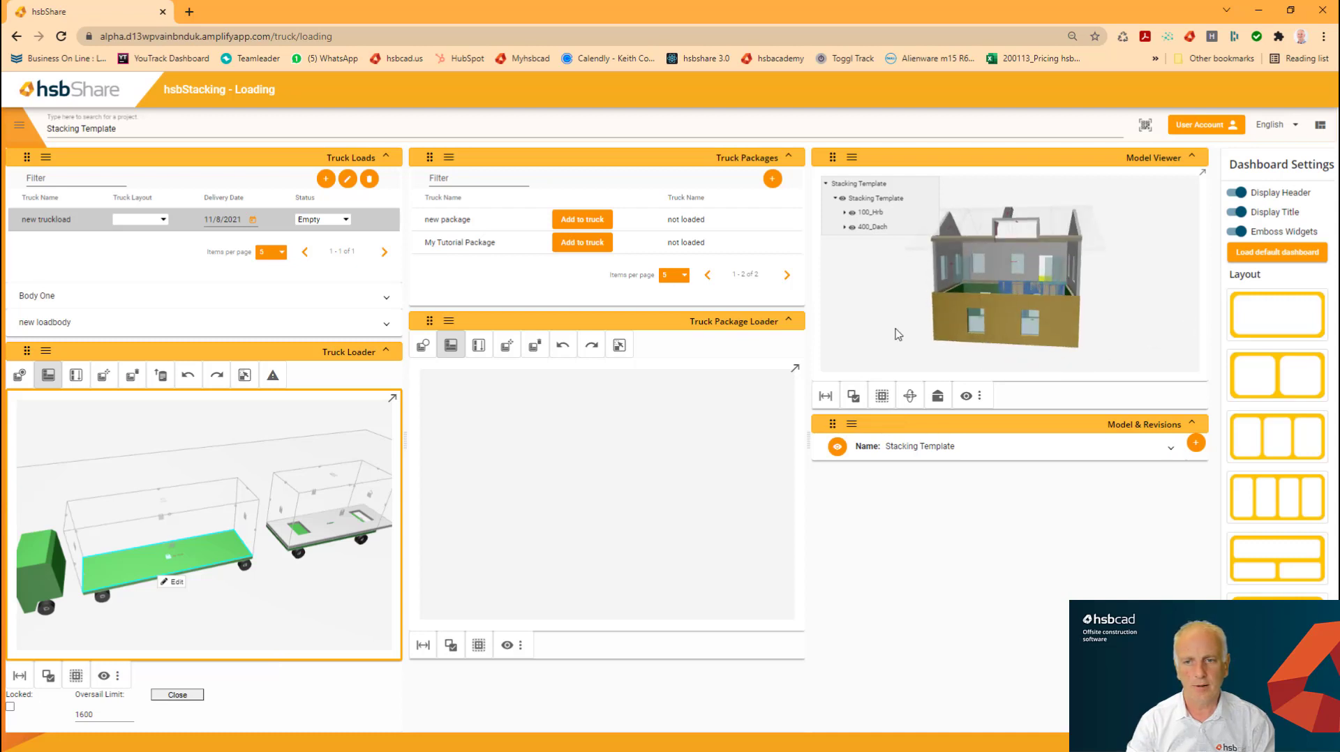
mouse_move(899, 335)
mouse_down()
mouse_move(1120, 335)
mouse_move(994, 353)
mouse_move(907, 335)
mouse_move(905, 312)
mouse_up()
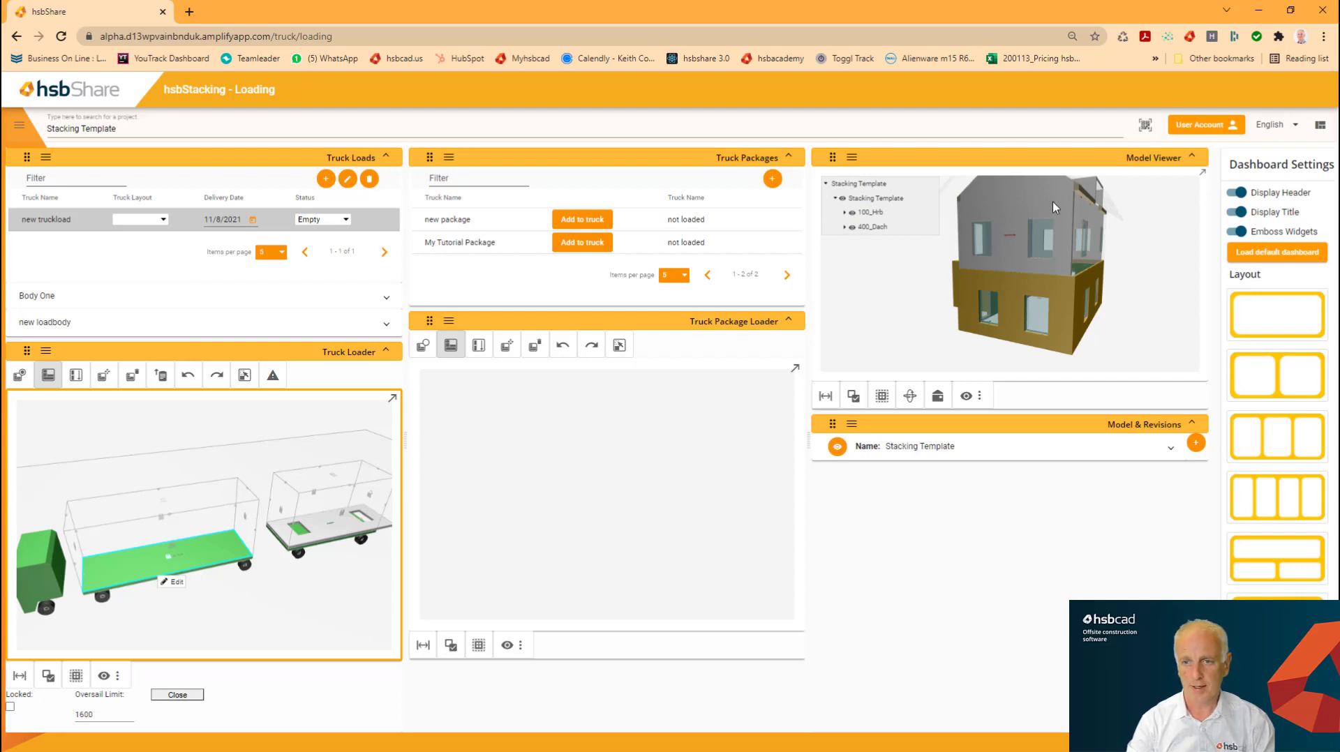
click(845, 213)
click(853, 227)
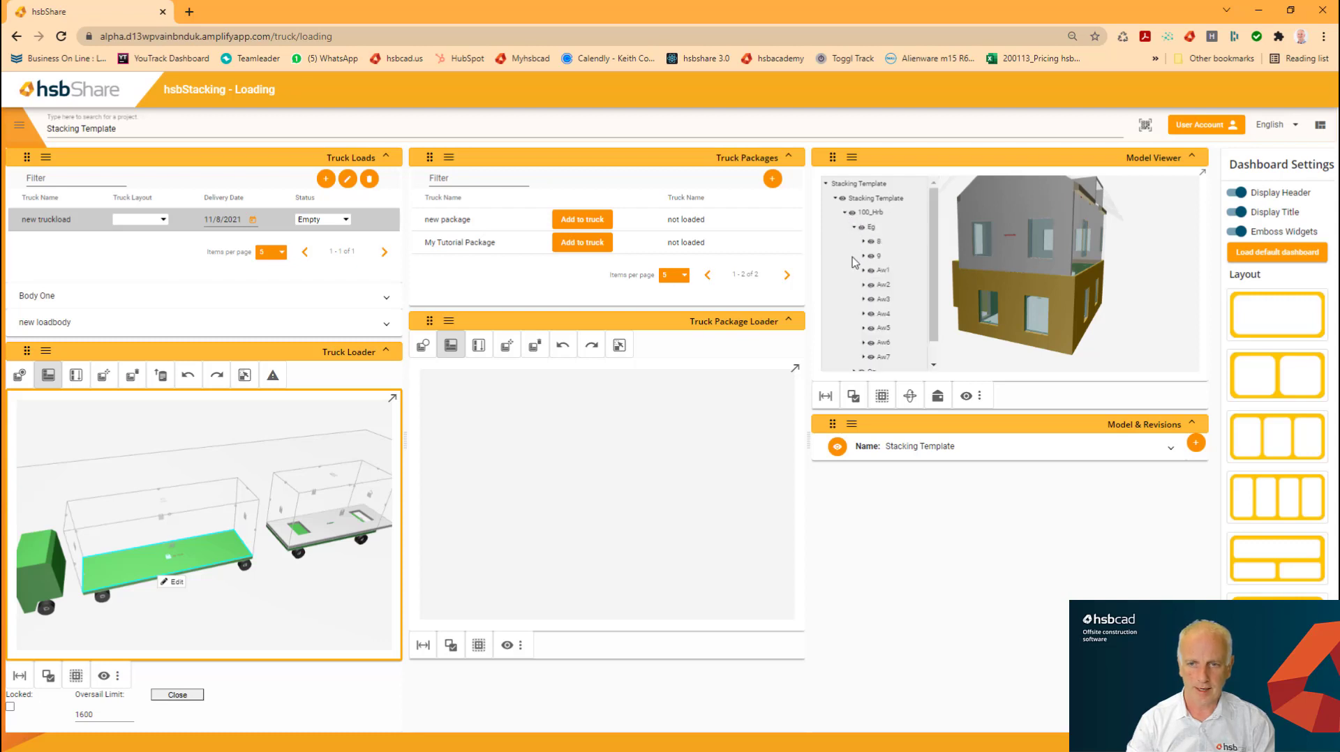
click(864, 314)
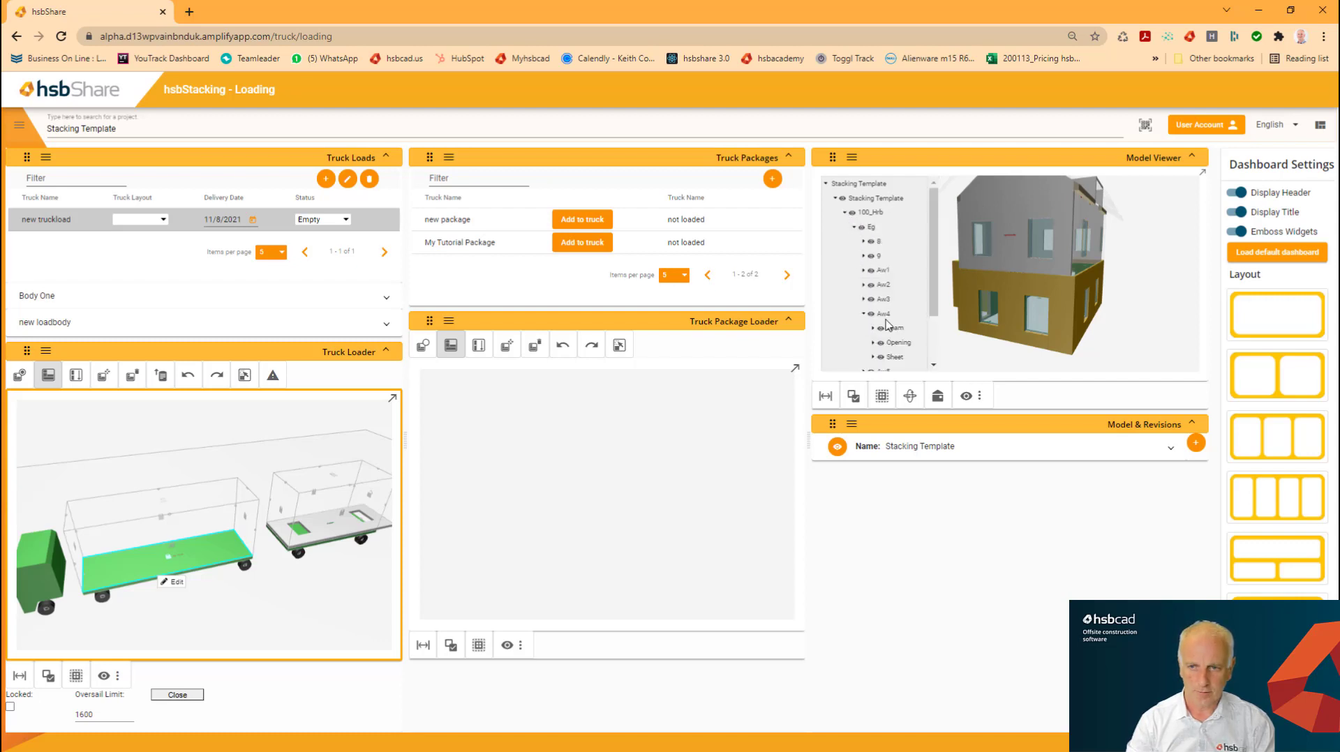
click(881, 357)
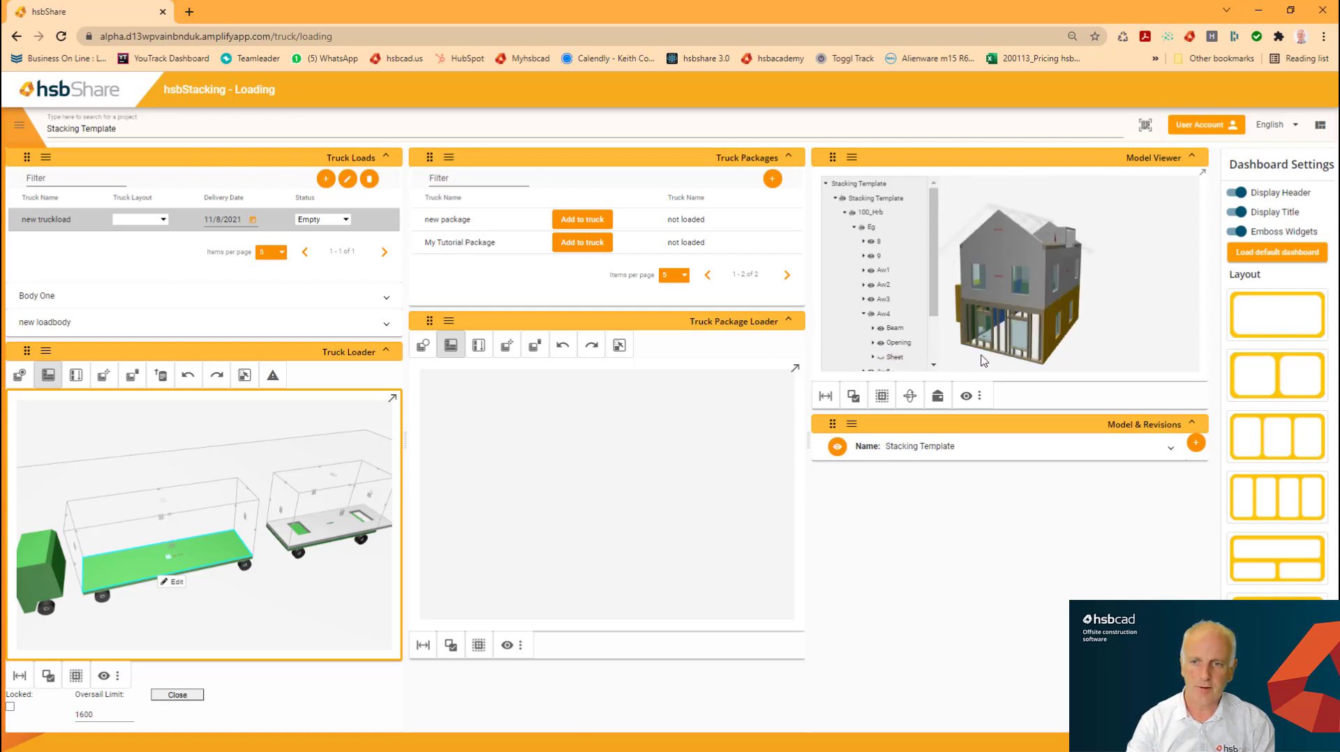
Switch selection and loading to individual parts and auto-stack two framing beams from wall Aw4 at the front corner of the truck bed
scroll(981, 362, up, 5)
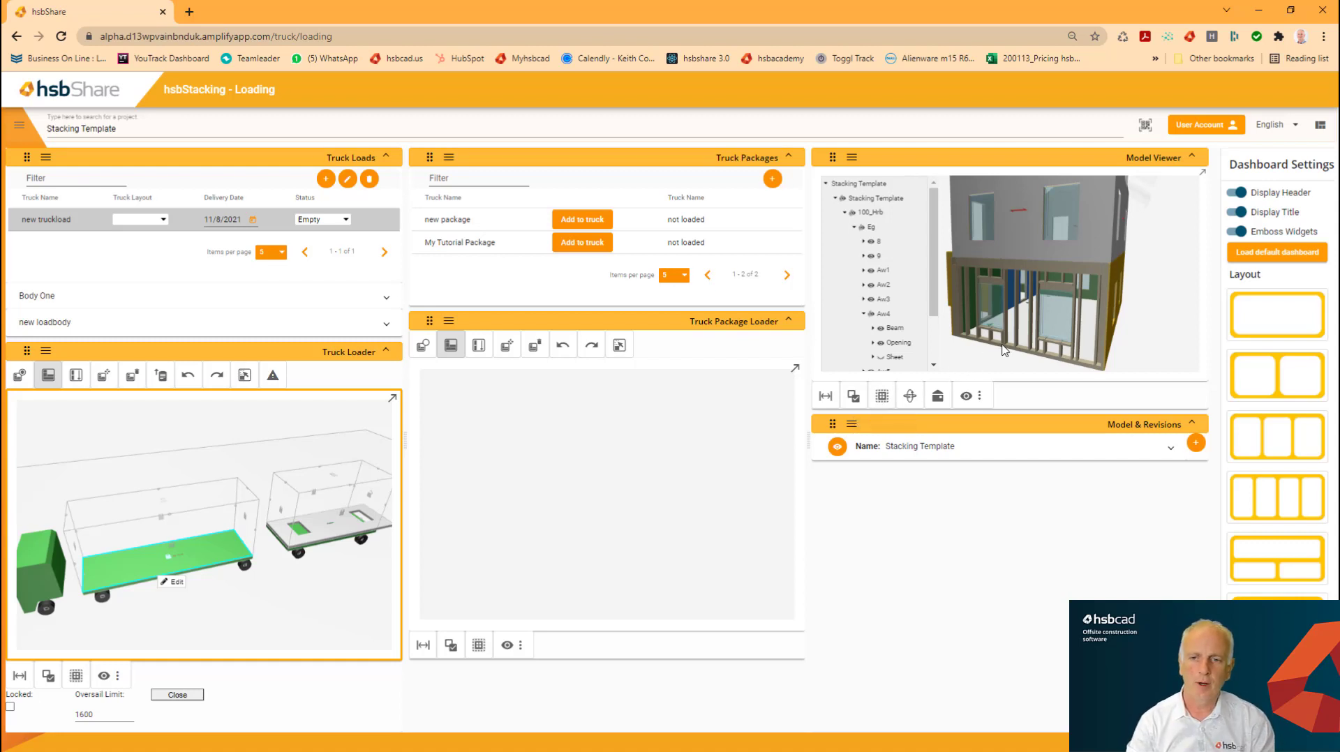
click(884, 397)
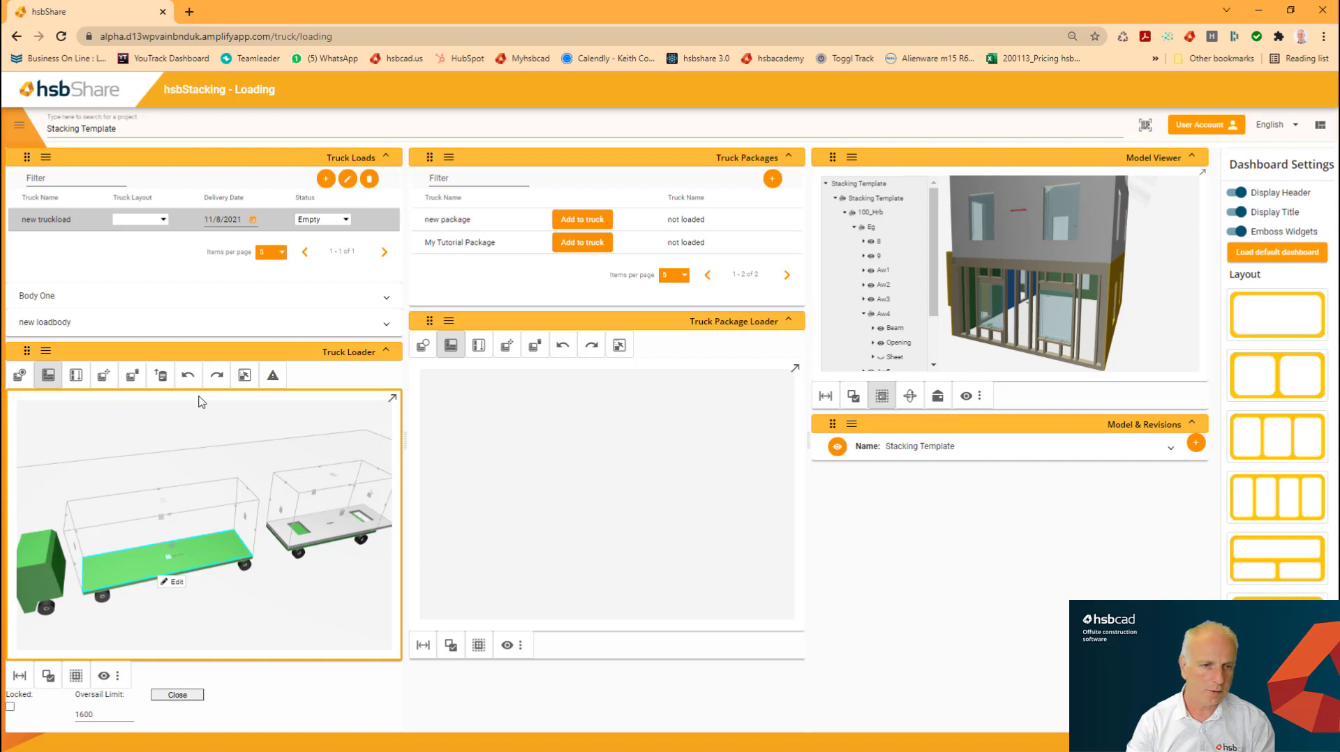
click(245, 378)
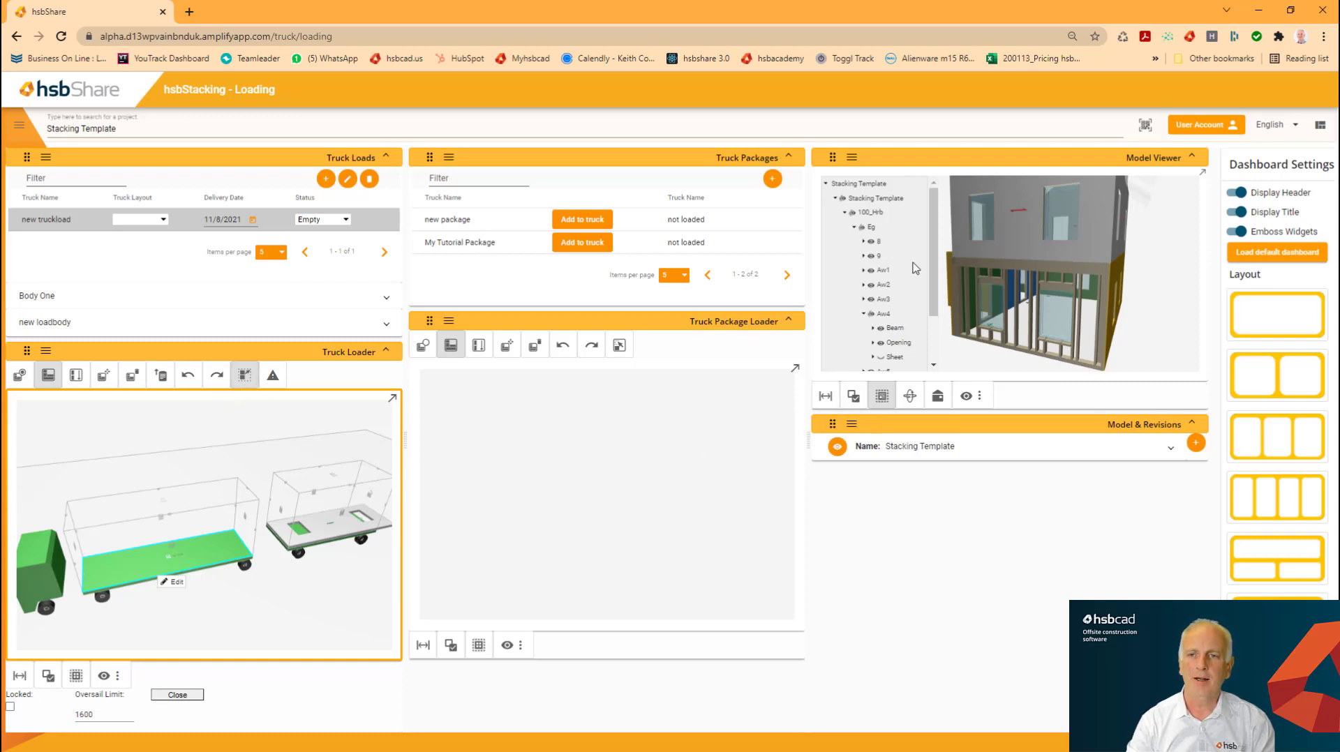
click(940, 164)
click(941, 163)
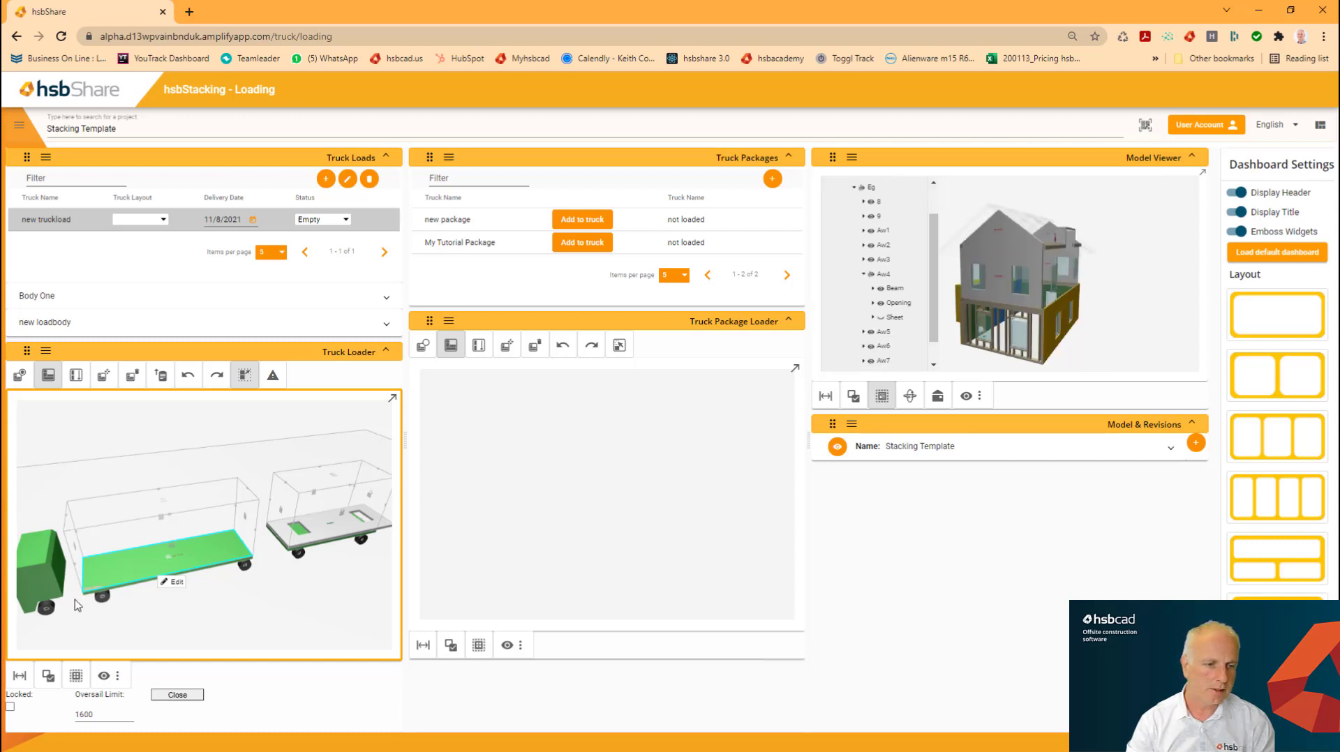
scroll(71, 592, up, 10)
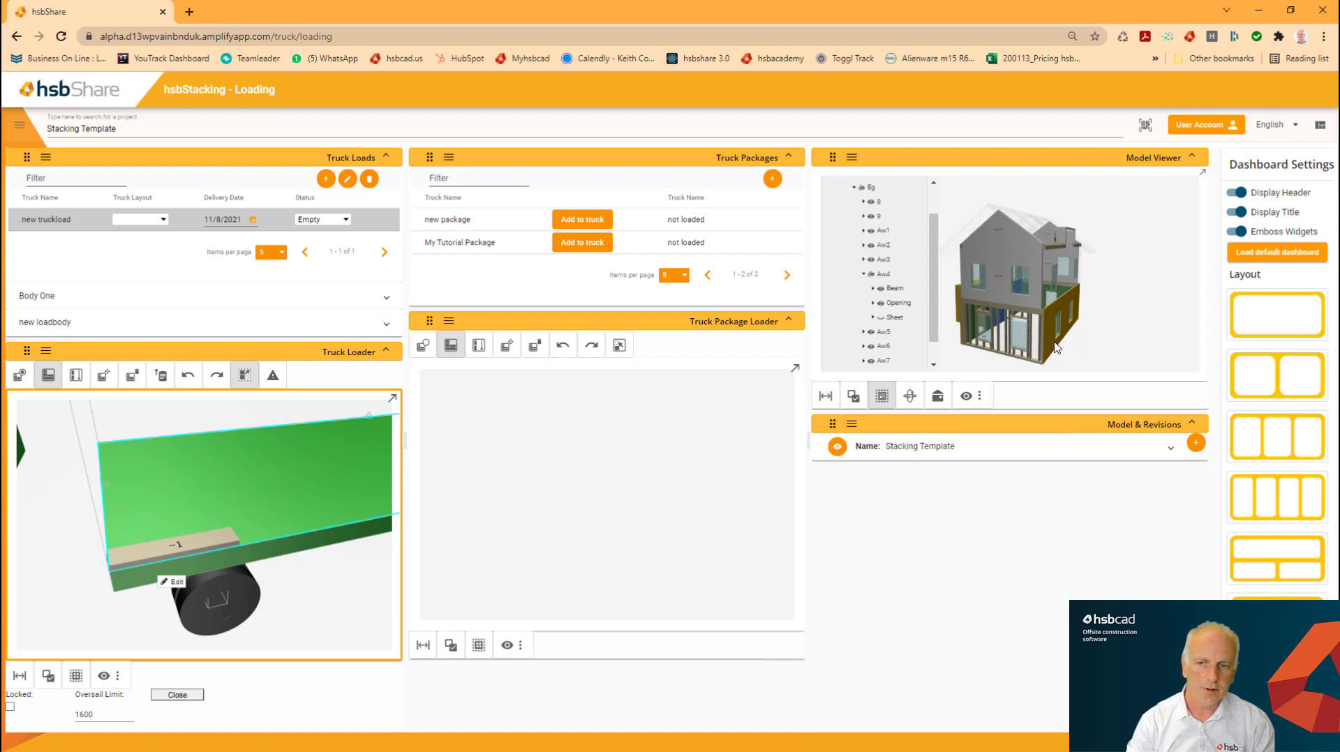
scroll(1008, 321, up, 5)
scroll(985, 328, up, 3)
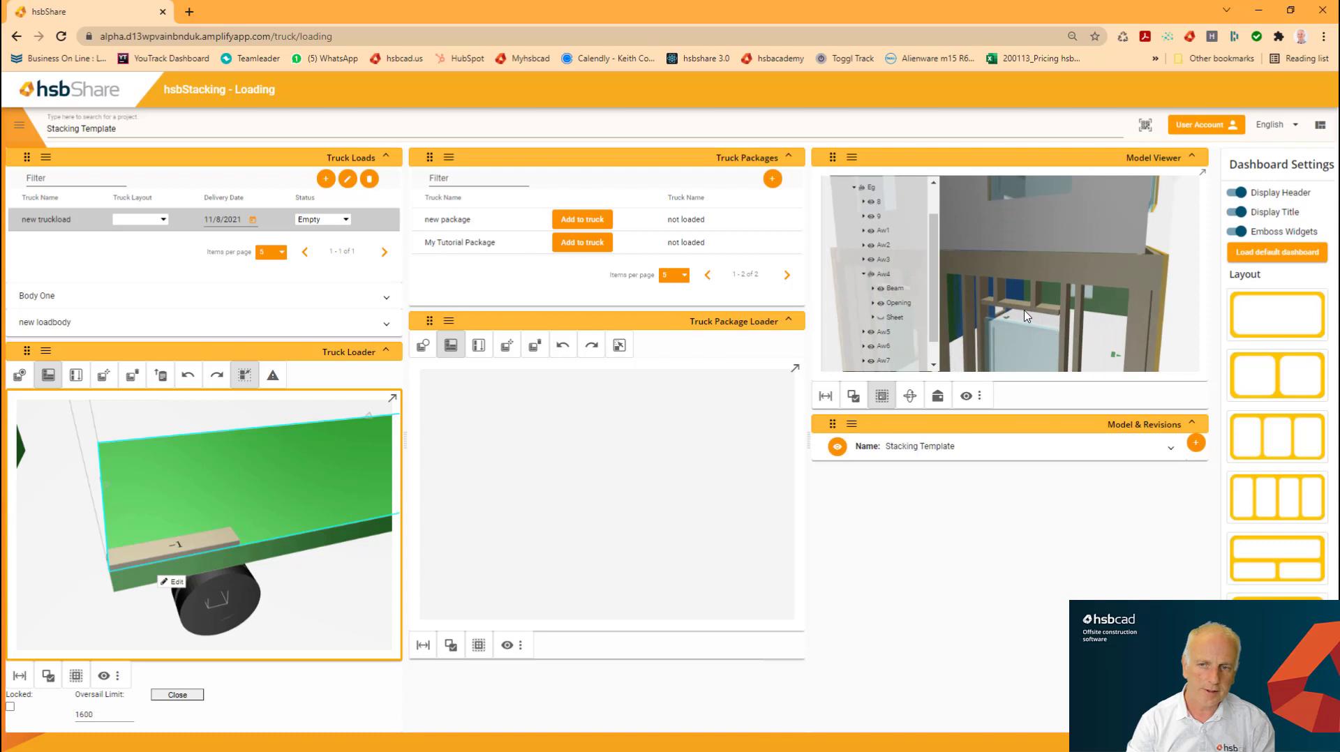
scroll(1025, 314, down, 5)
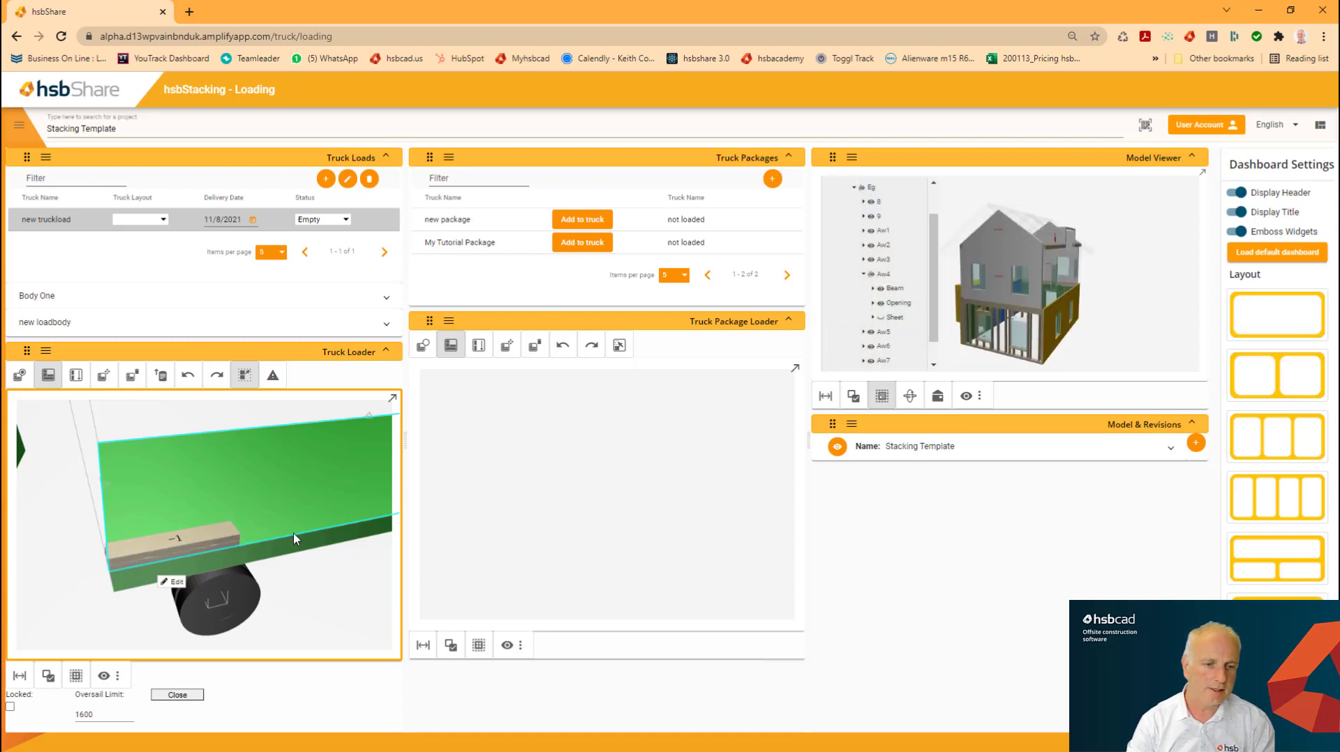
Move the stacked beams by the lower beam's front corner slightly inward from the edge of the truck bed
right_click(194, 550)
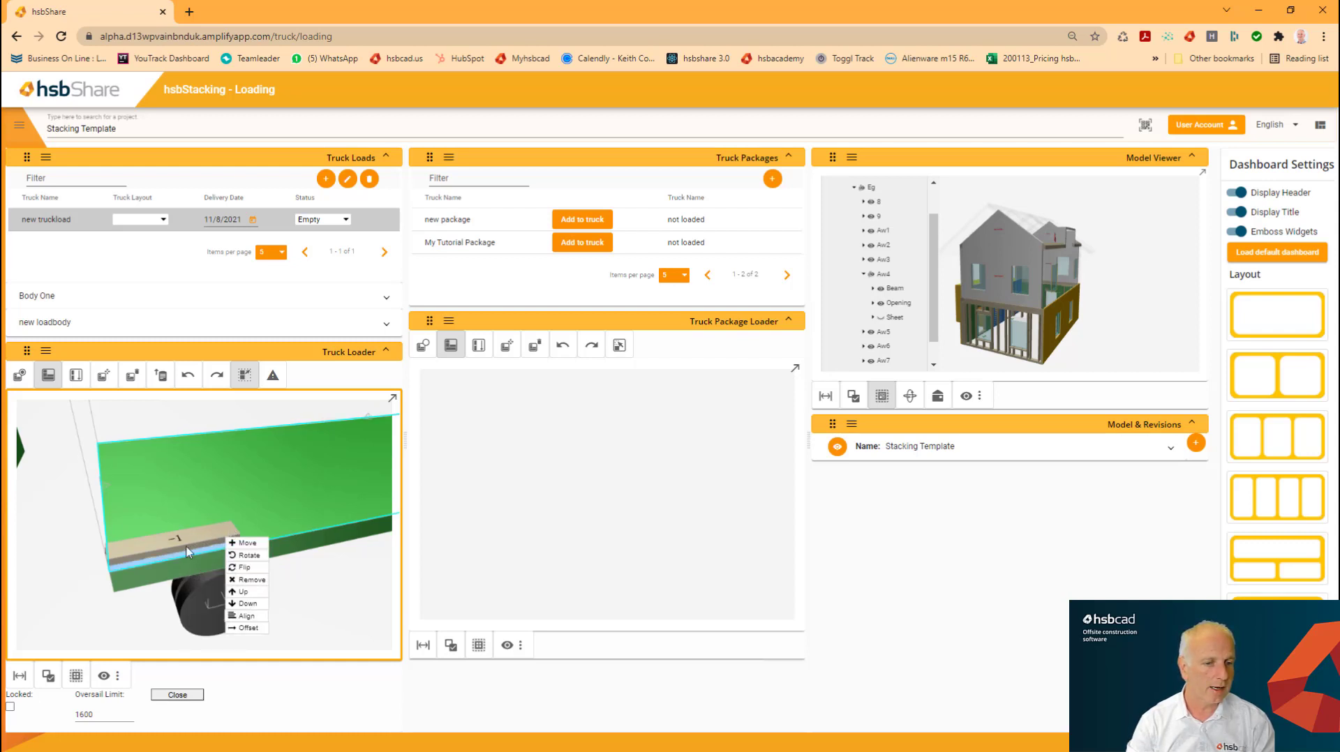
right_click(184, 555)
scroll(138, 574, up, 5)
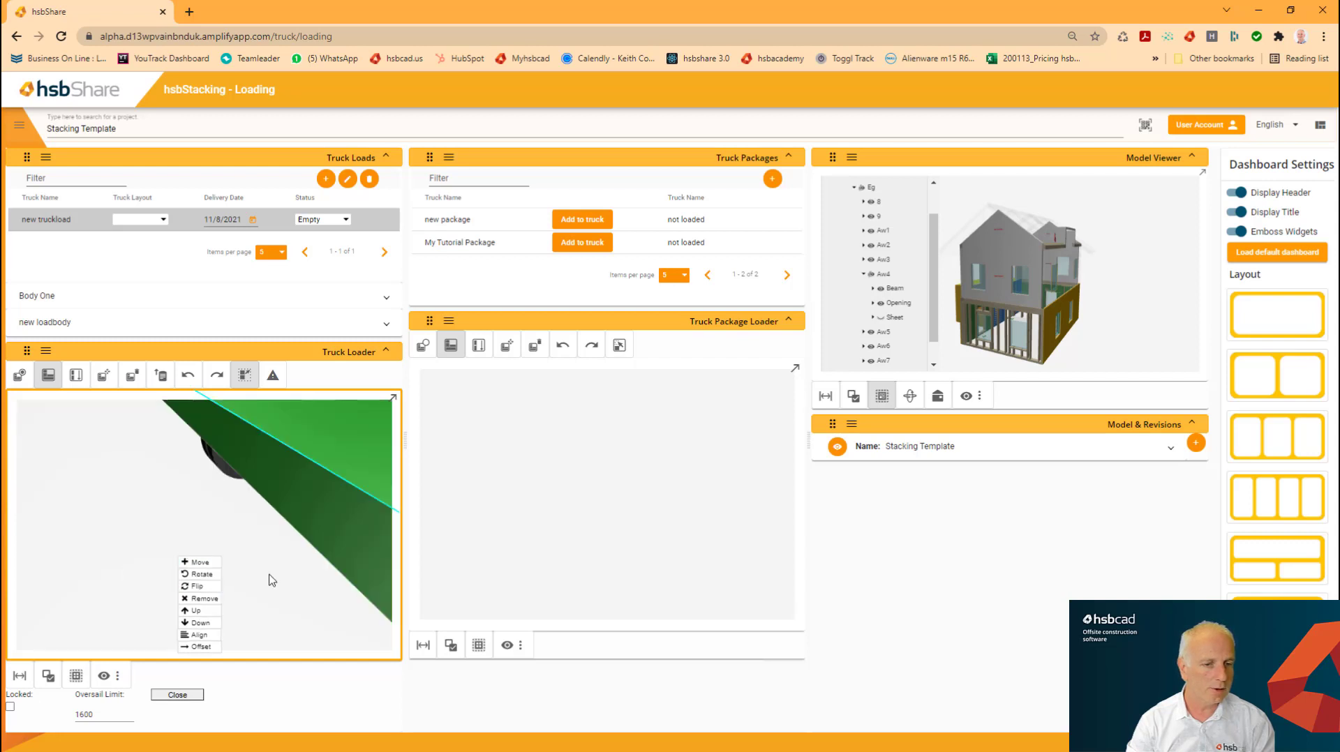
scroll(254, 562, down, 5)
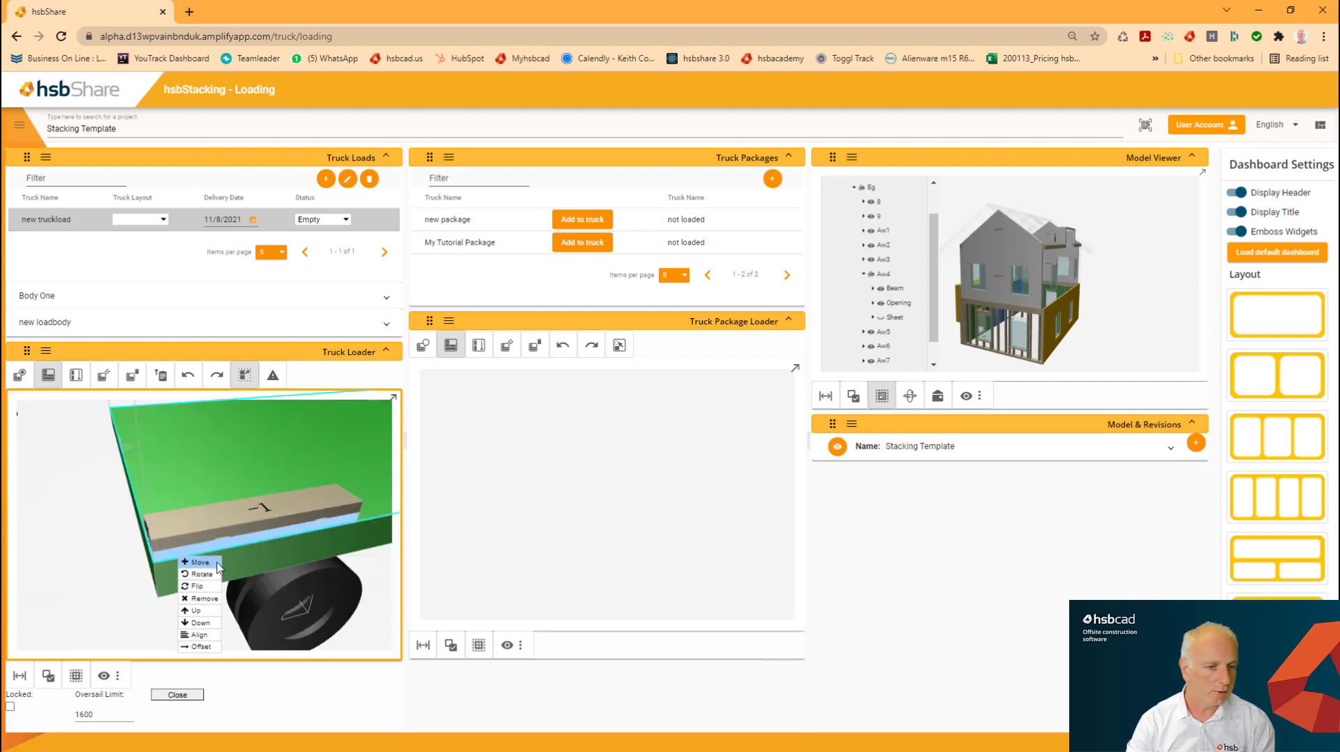
right_click(153, 553)
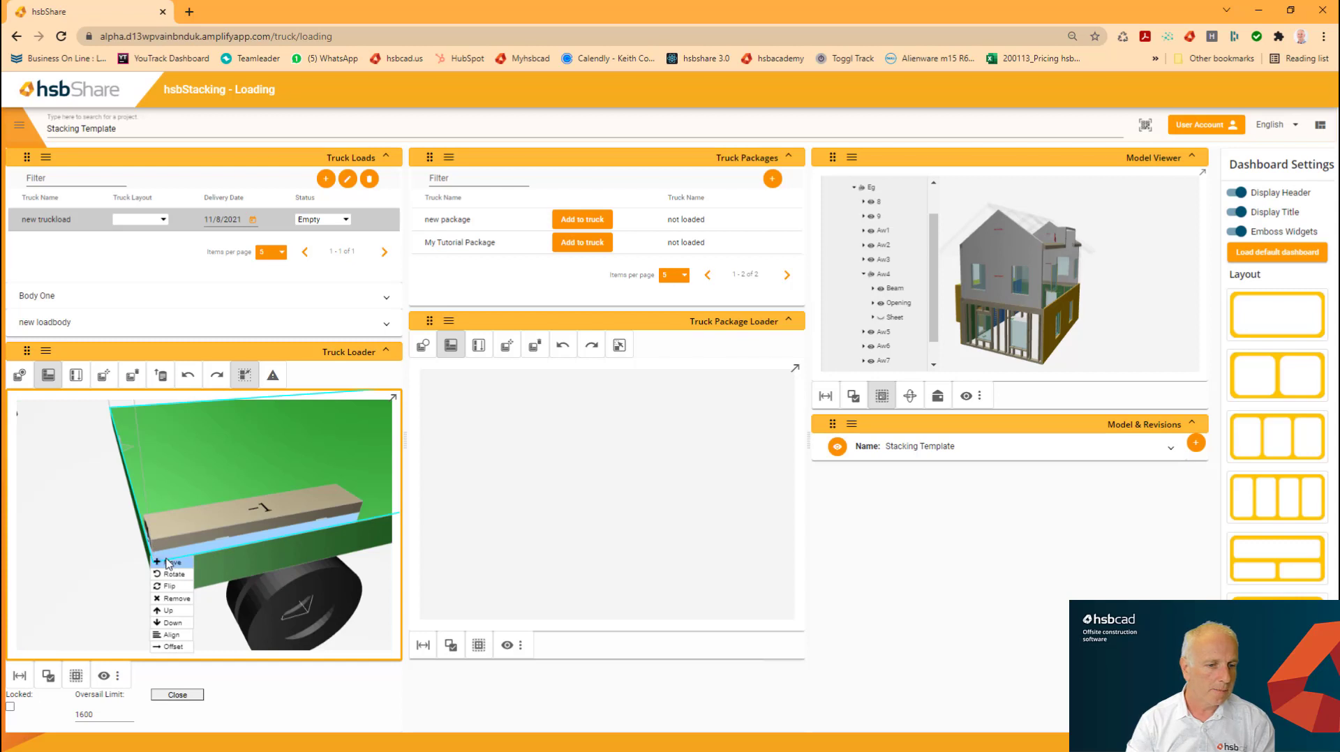
click(170, 563)
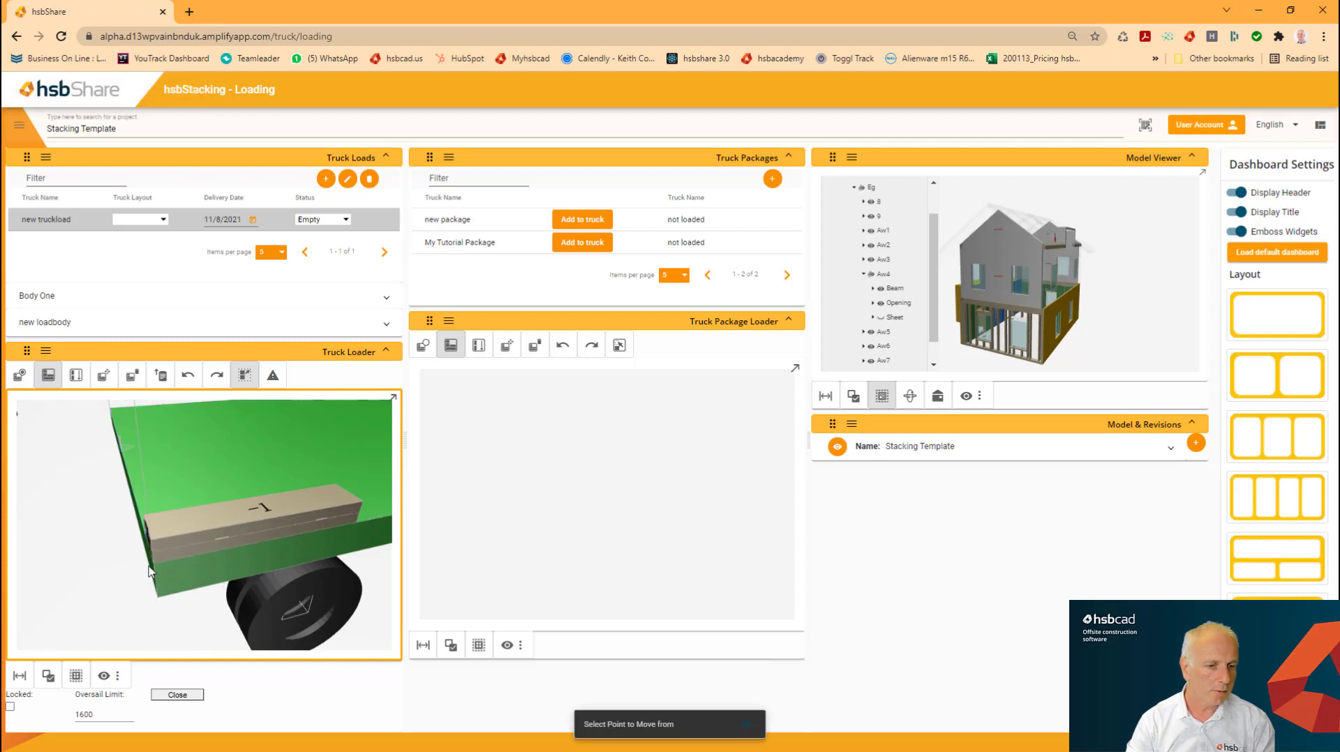
click(154, 564)
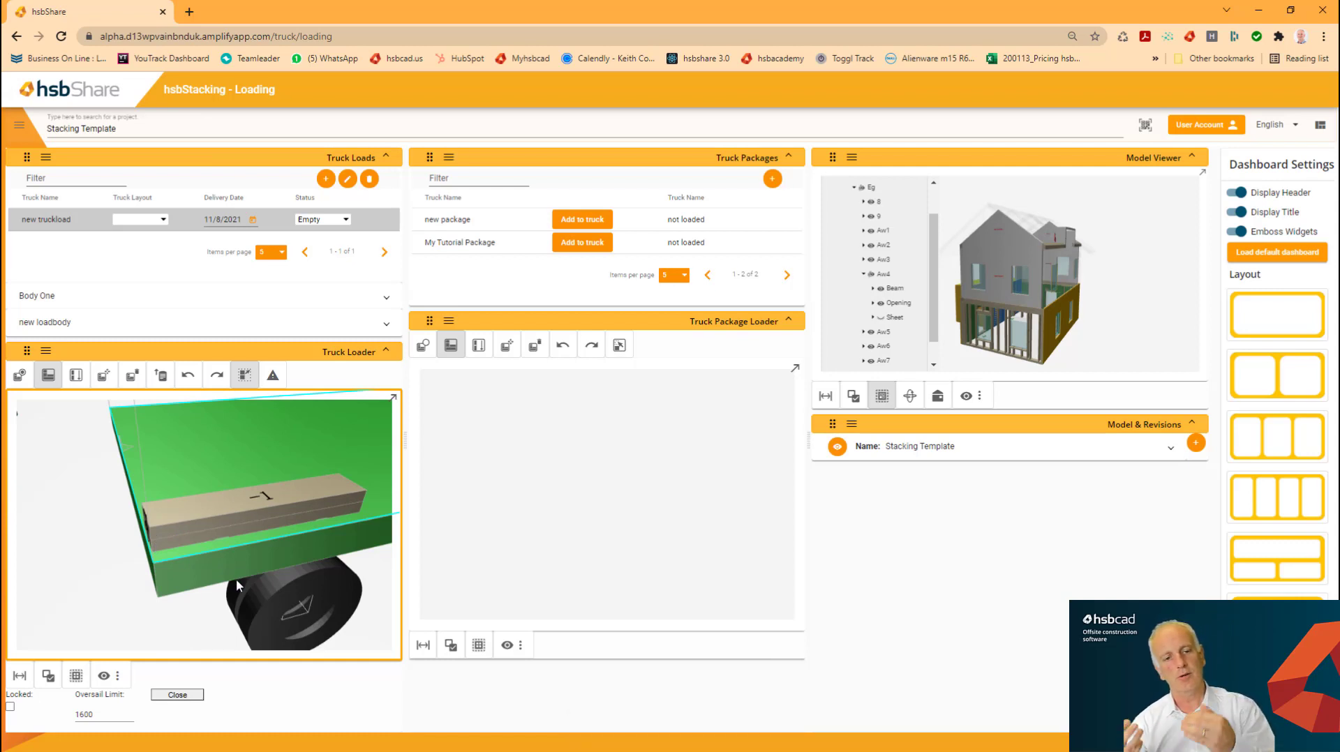
scroll(194, 555, down, 10)
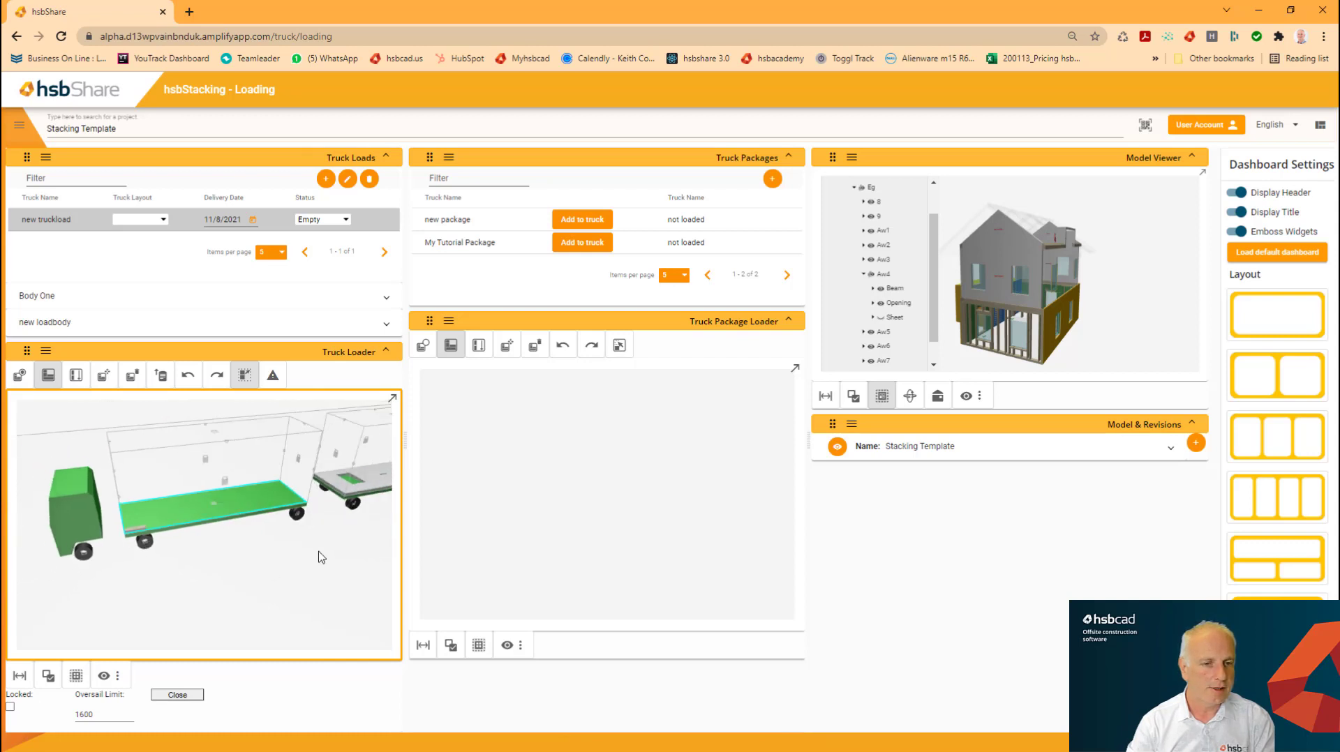
drag(291, 562, 319, 538)
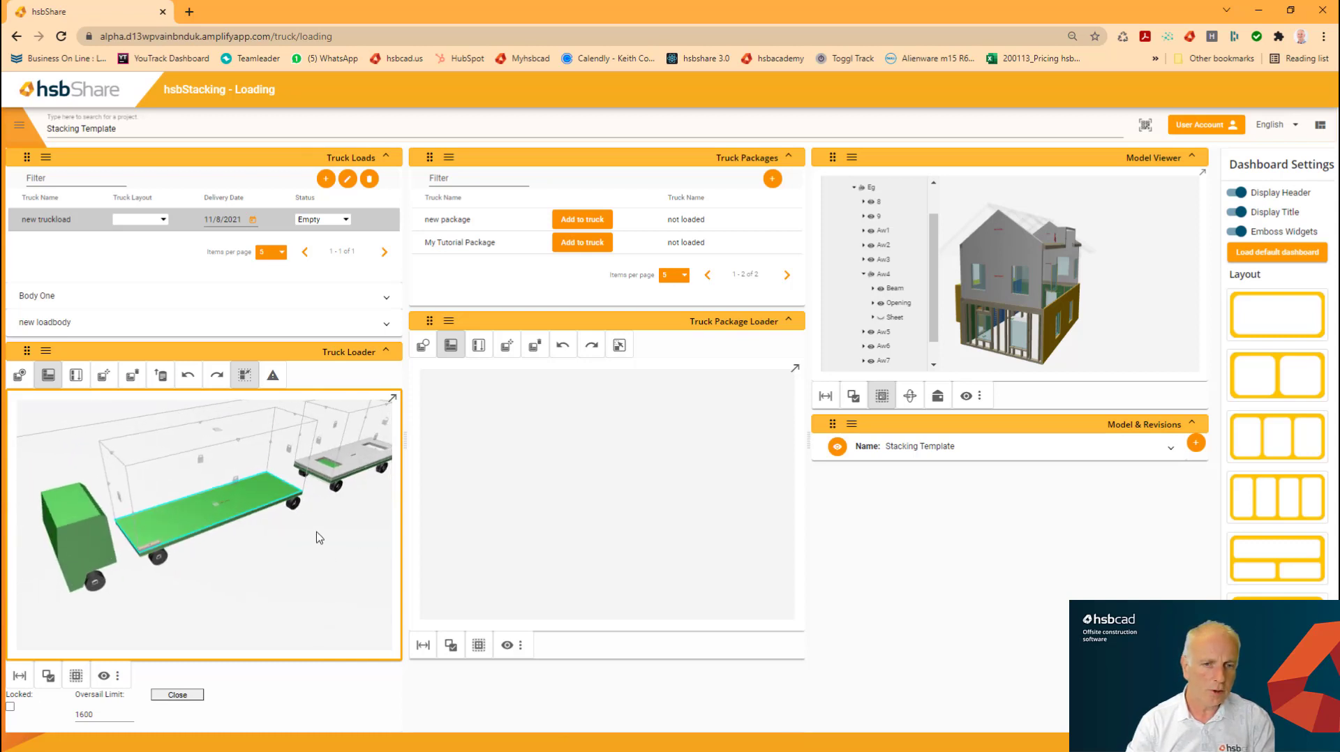
middle_drag(319, 538, 254, 568)
scroll(250, 574, down, 3)
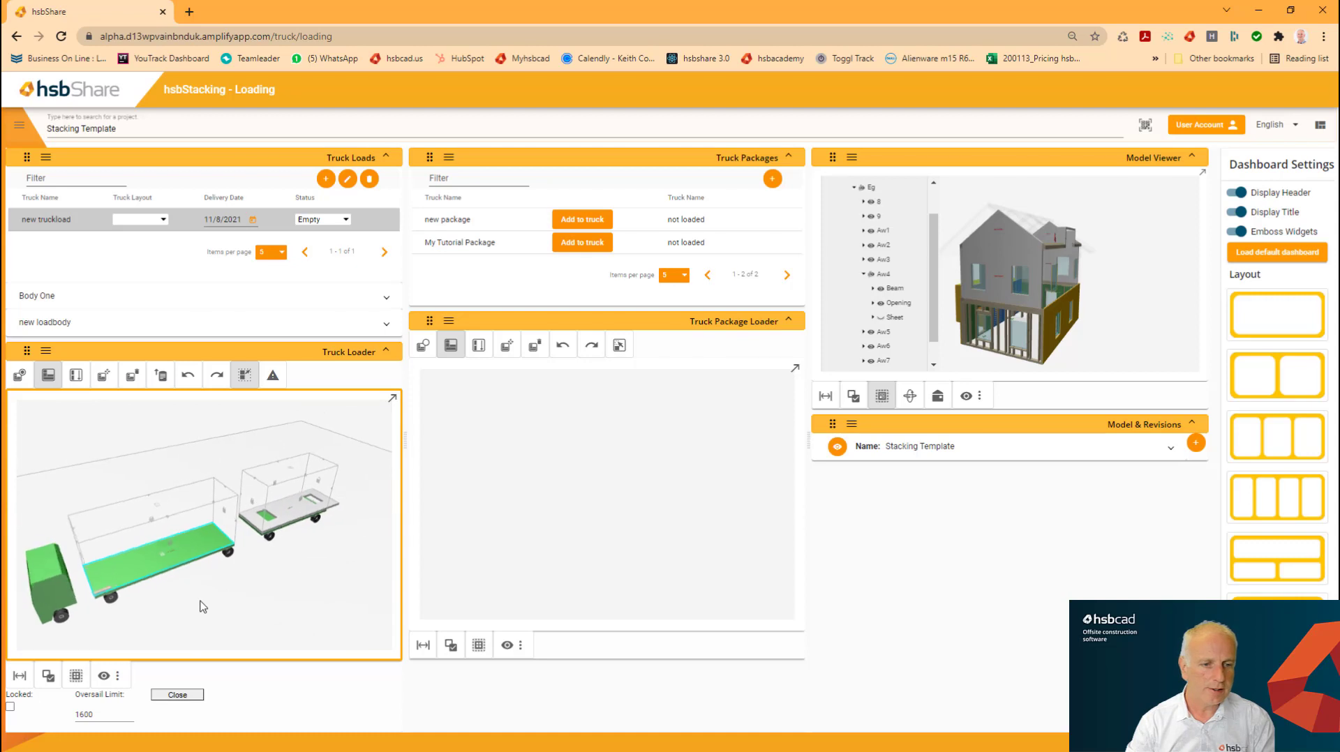
drag(202, 607, 172, 605)
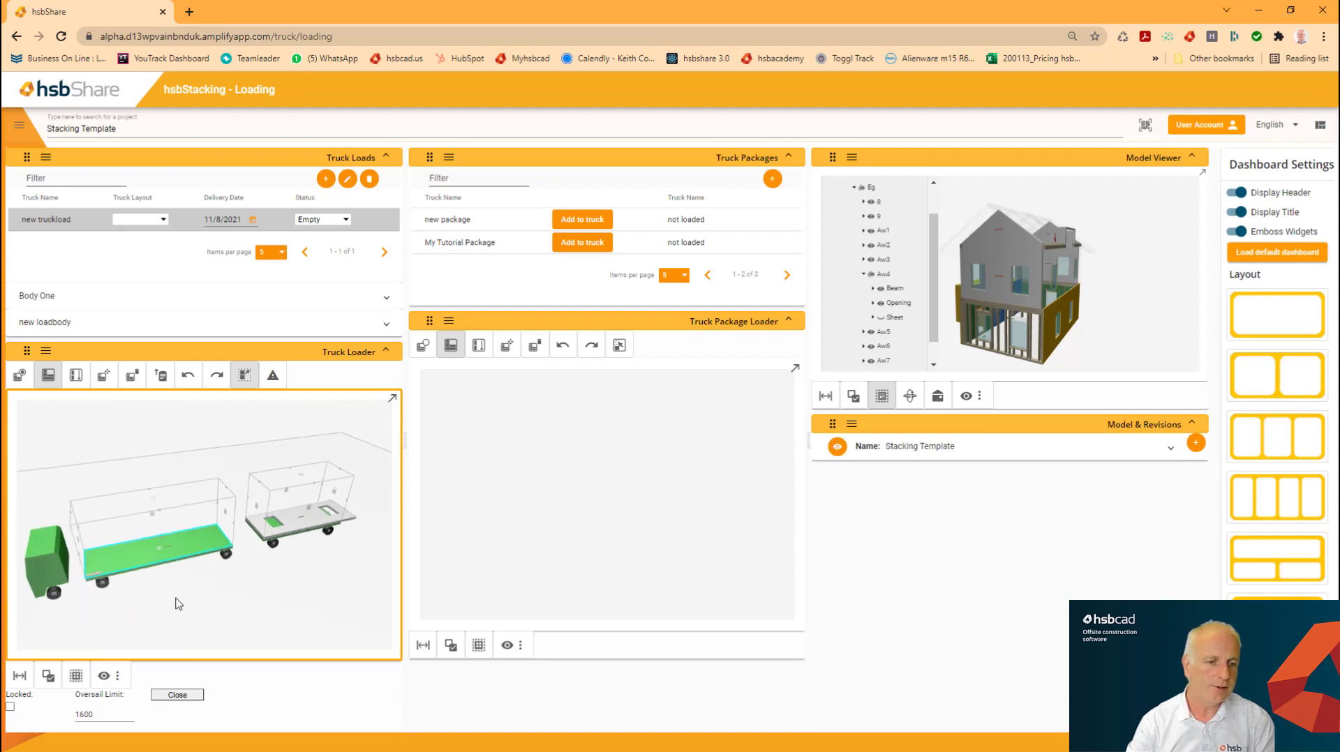